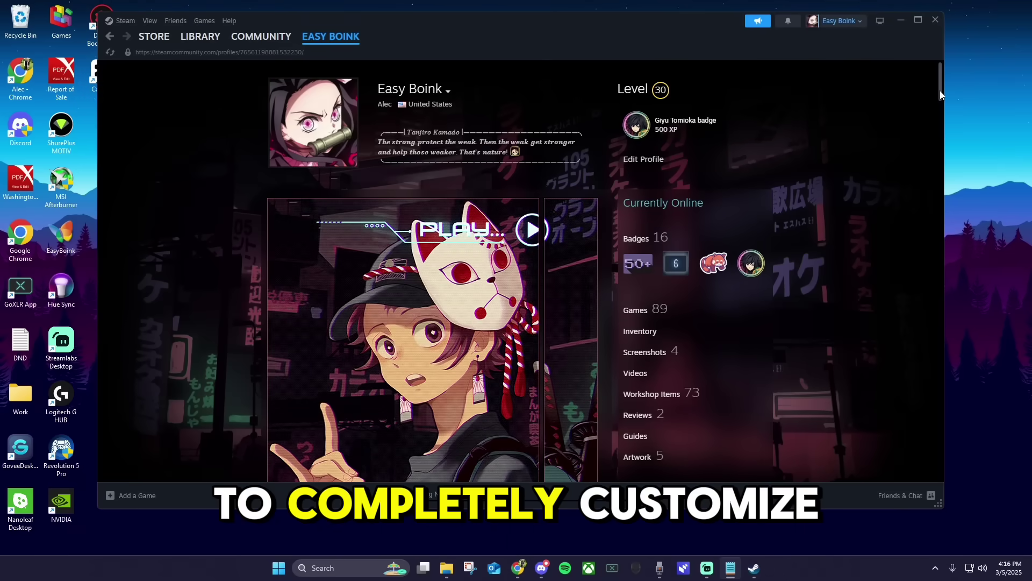
Open the profile's badges page and review the task list of the Community Leader badge
left_click_drag(940, 90, 954, 180)
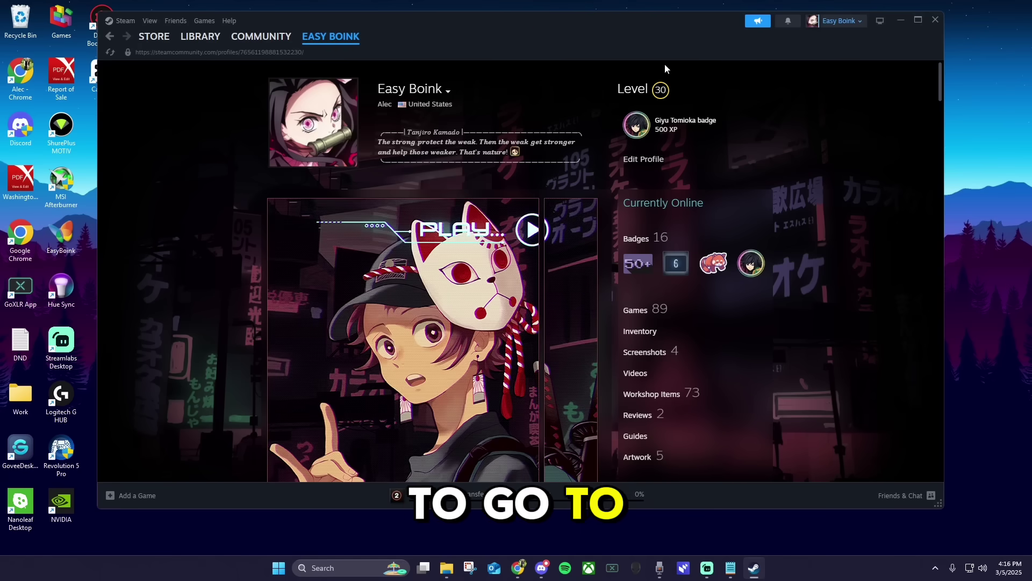
mouse_move(327, 38)
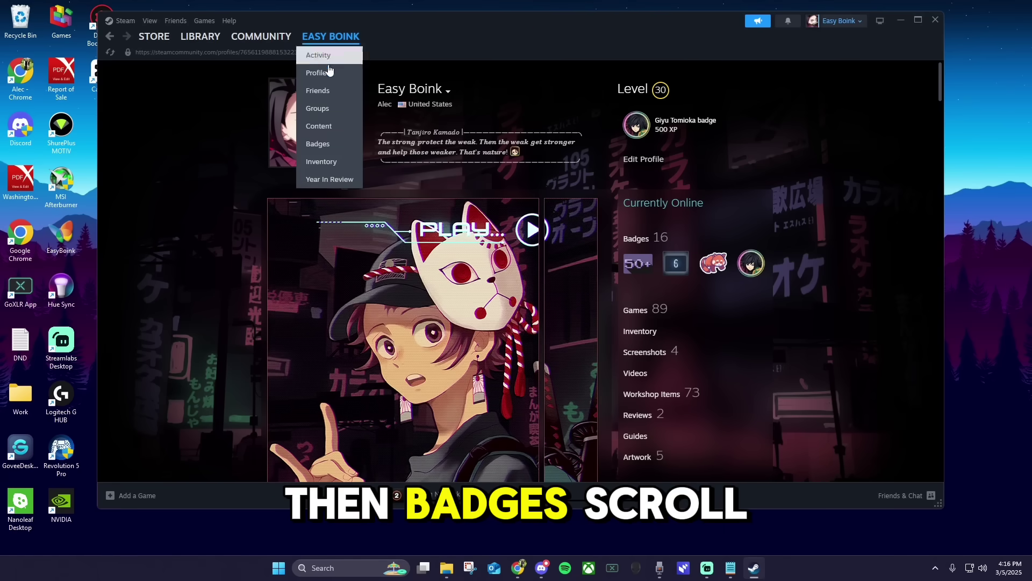
left_click(321, 144)
scroll(314, 171, "down", 10)
scroll(314, 167, "down", 10)
left_click(348, 218)
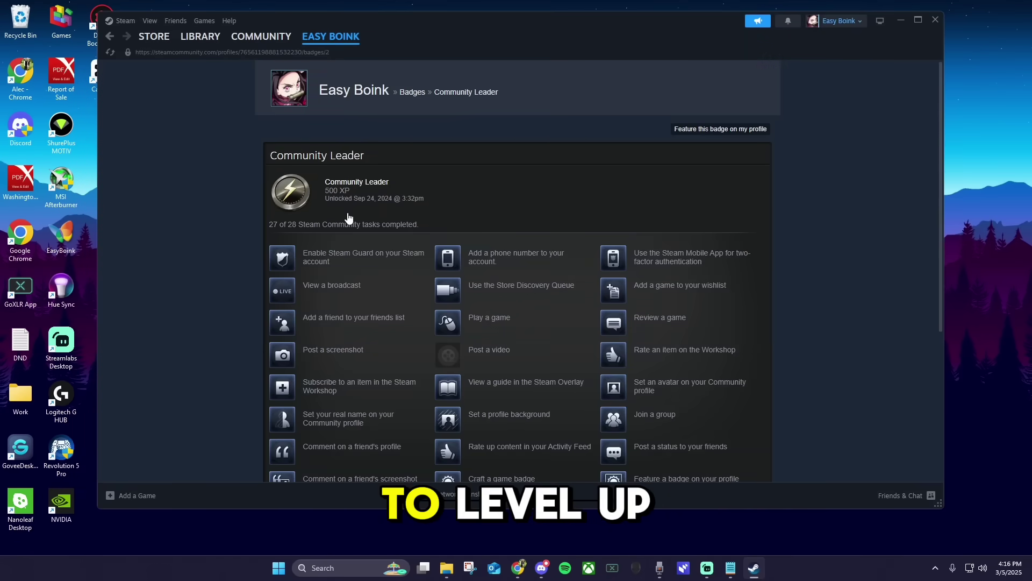
scroll(387, 242, "down", 2)
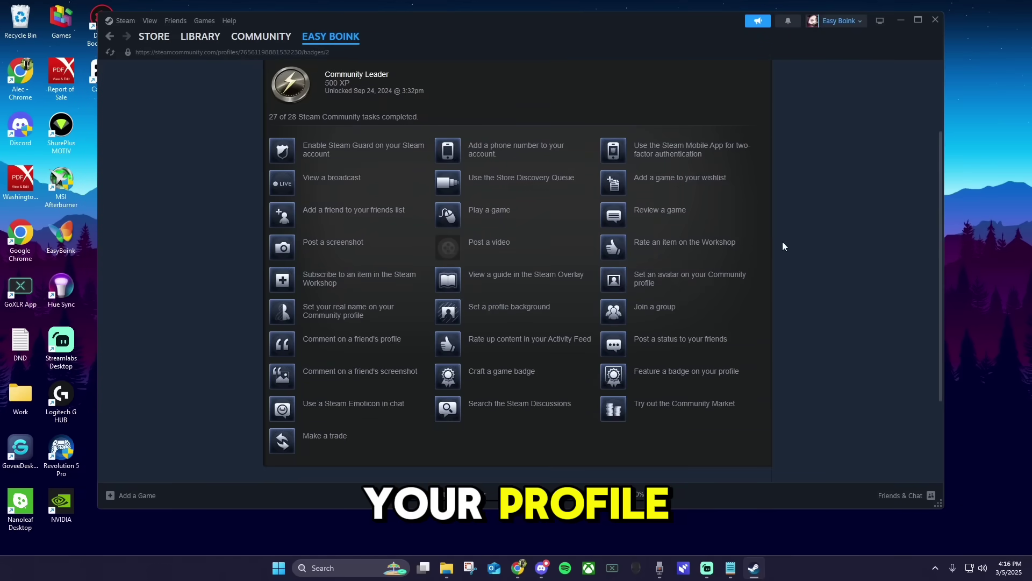
Open the Points Shop's Seasonal Badge page and look through the badge levels available for Steam points
mouse_move(146, 36)
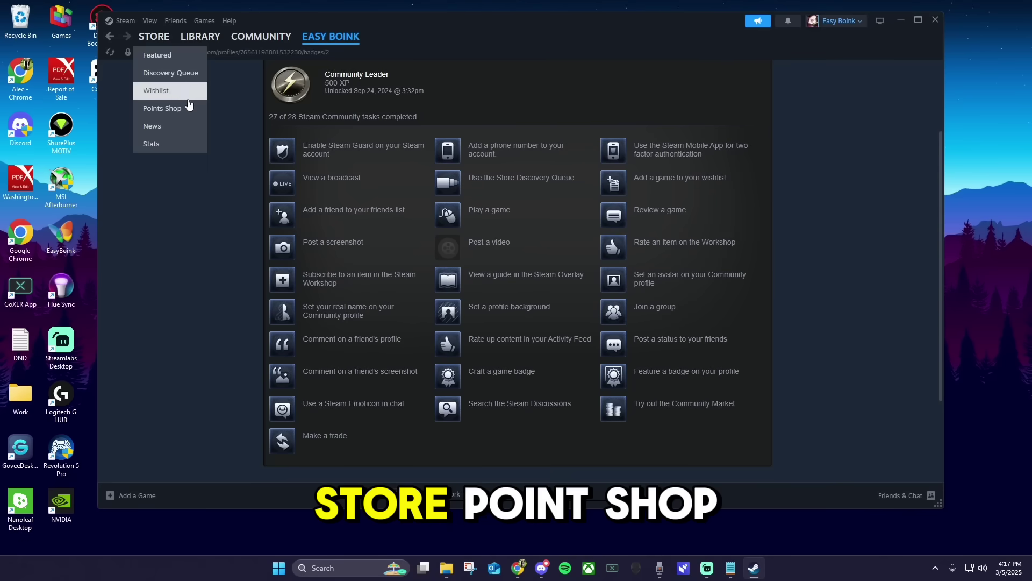
left_click(189, 111)
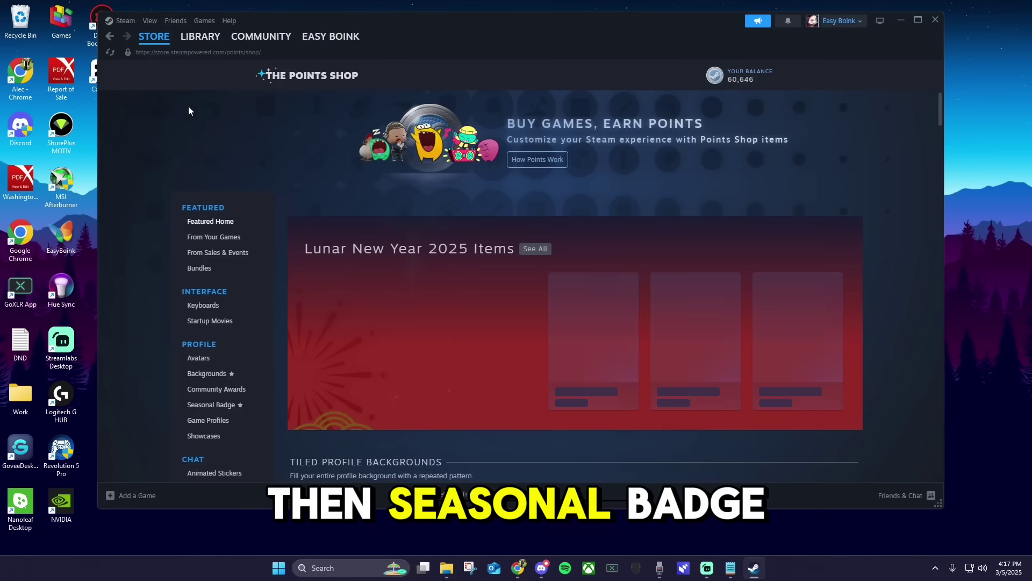
left_click(244, 406)
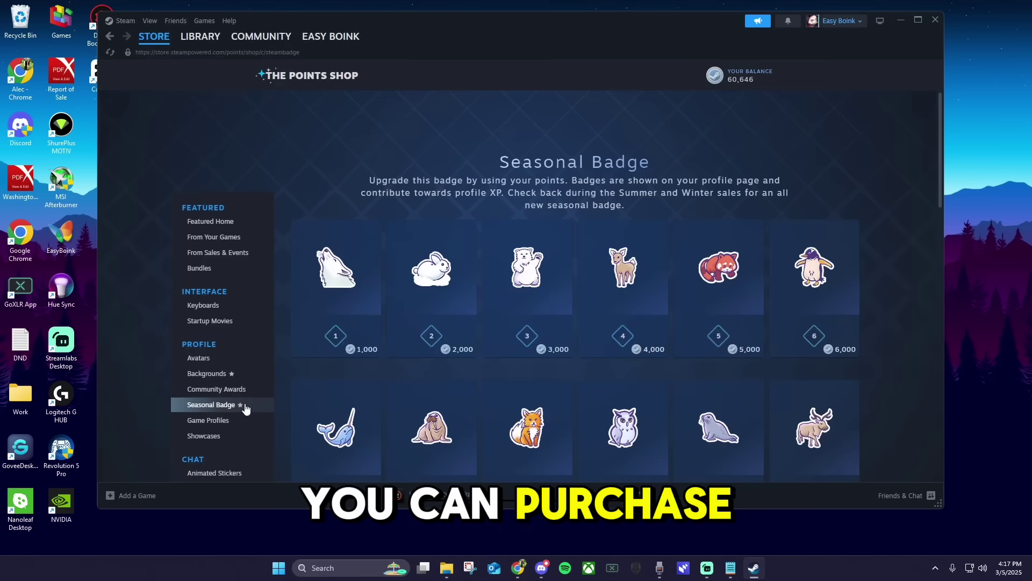
scroll(307, 361, "down", 3)
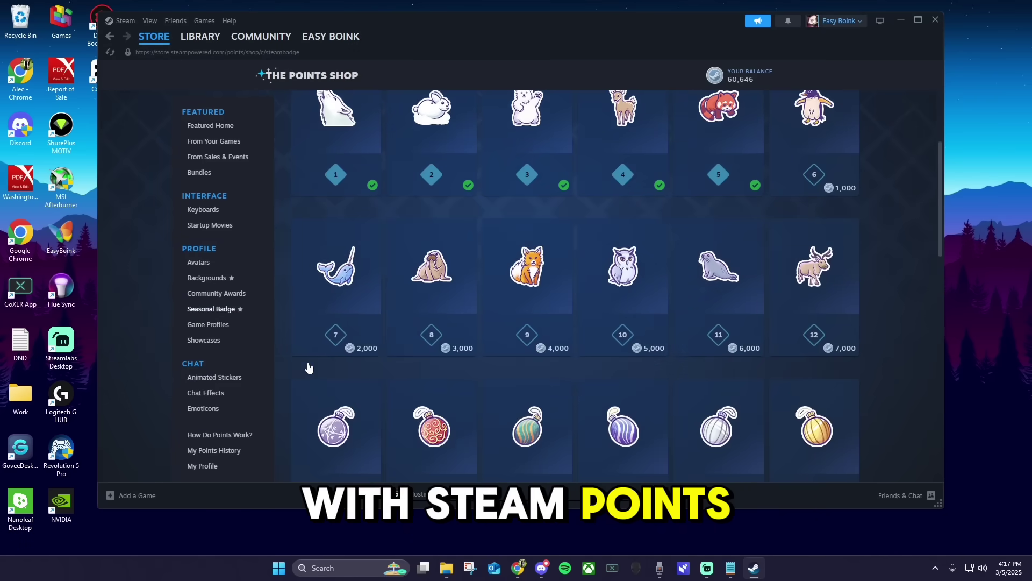
left_click(519, 323)
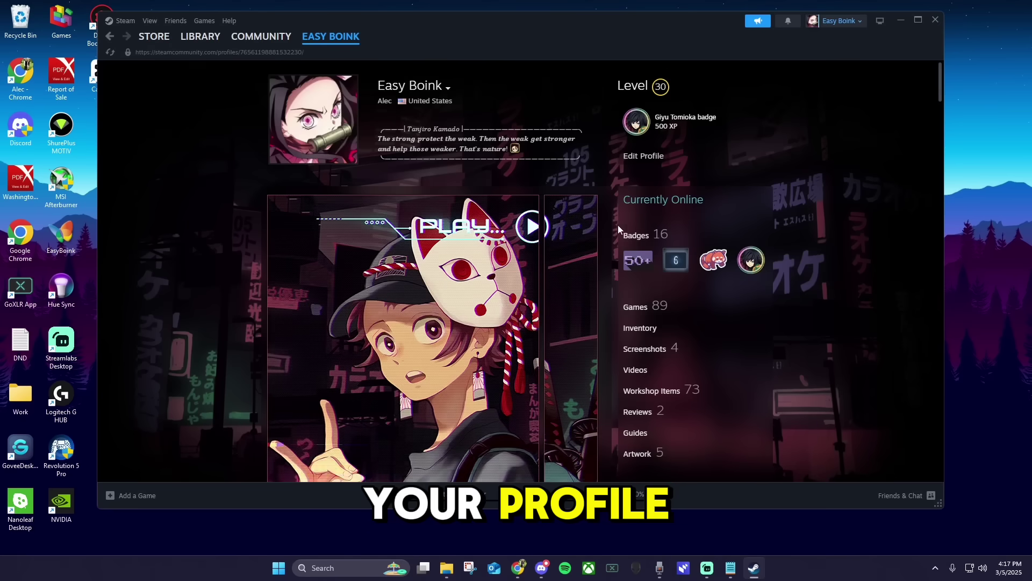
Search the Points Shop's game profiles for "dying light 2" and review the contents of the Dying Light 2 Stay Human Profile
scroll(617, 225, "down", 2)
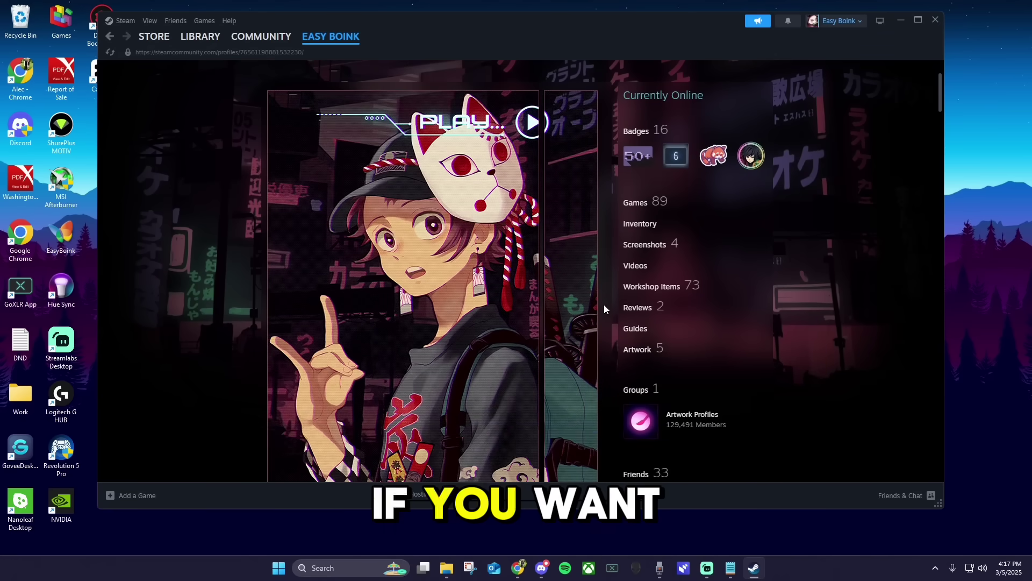
scroll(605, 285, "up", 1)
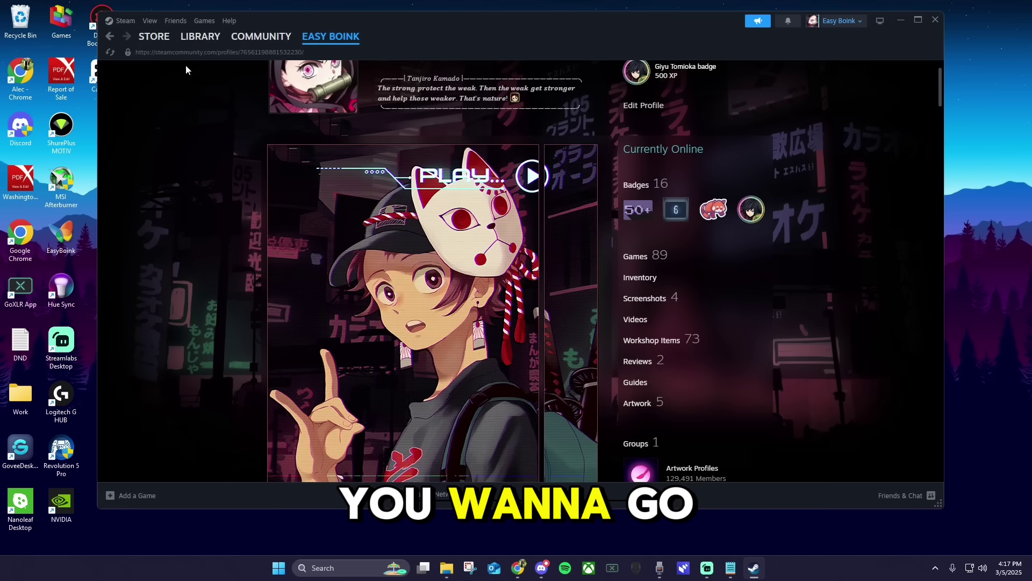
mouse_move(155, 37)
left_click(192, 111)
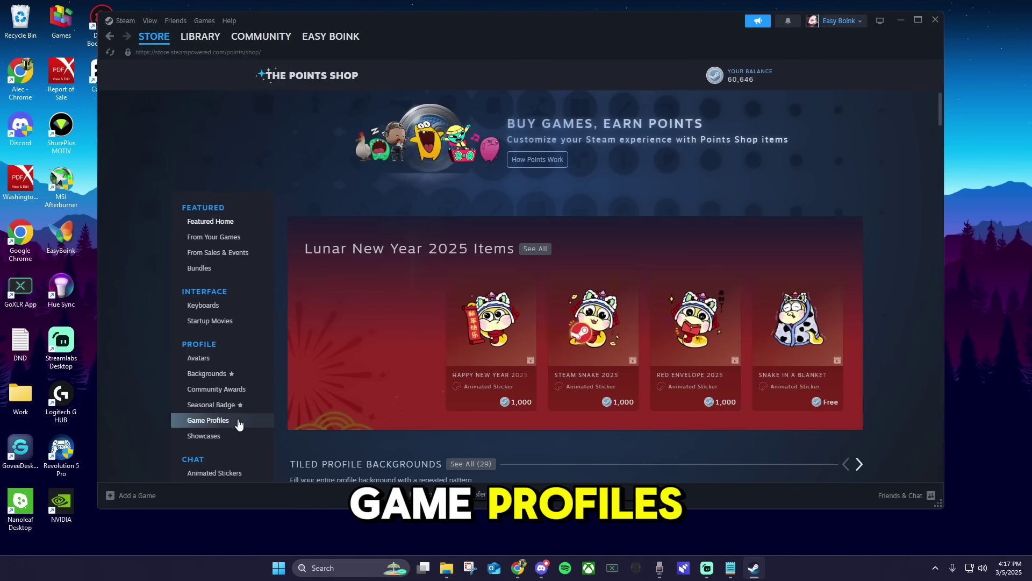
left_click(234, 420)
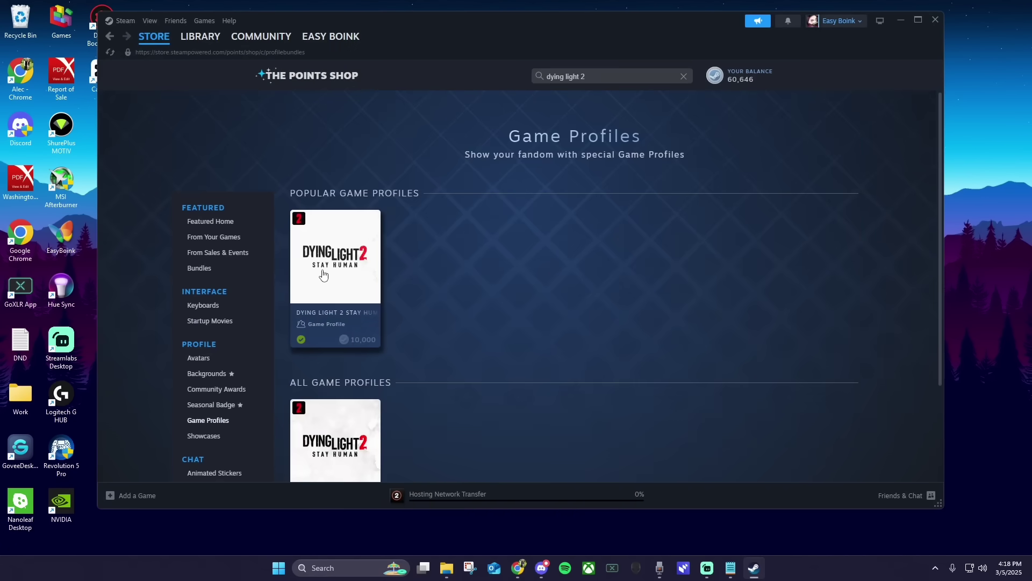
left_click(323, 275)
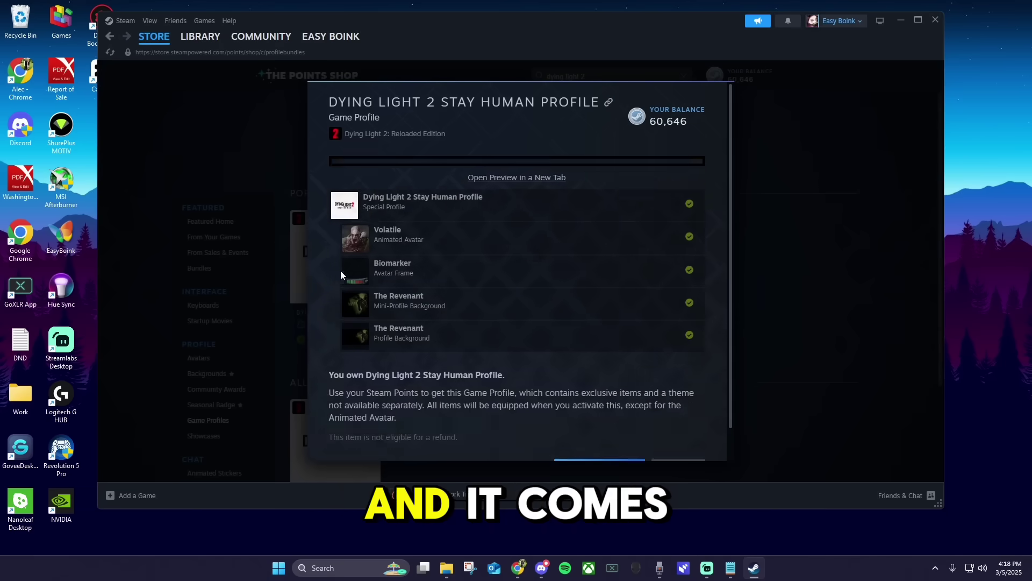
scroll(359, 293, "down", 2)
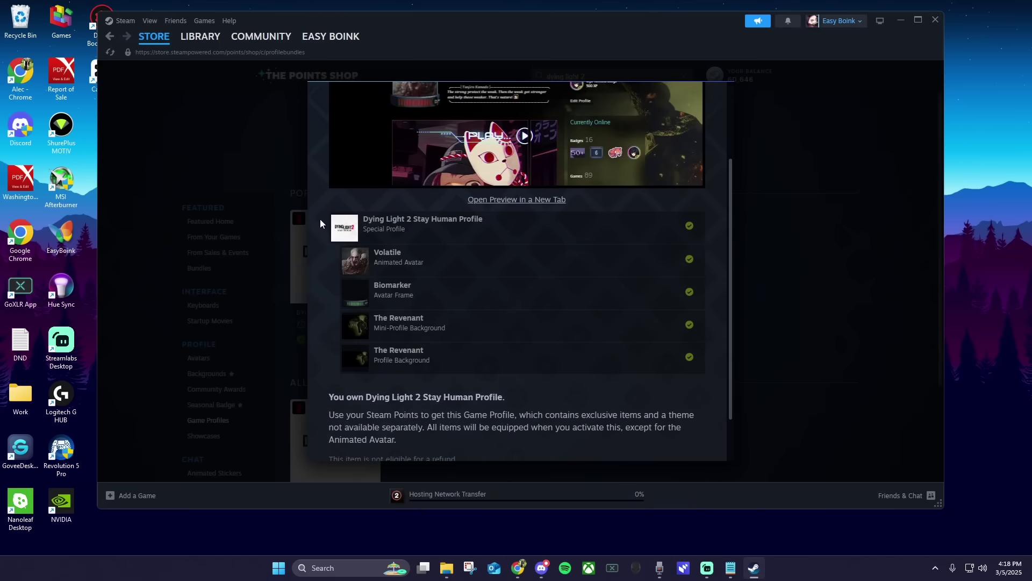
scroll(320, 218, "down", 1)
Edit the Steam profile to use the Dying Light 2 Stay Human Profile as its special profile, and save it
left_click(836, 22)
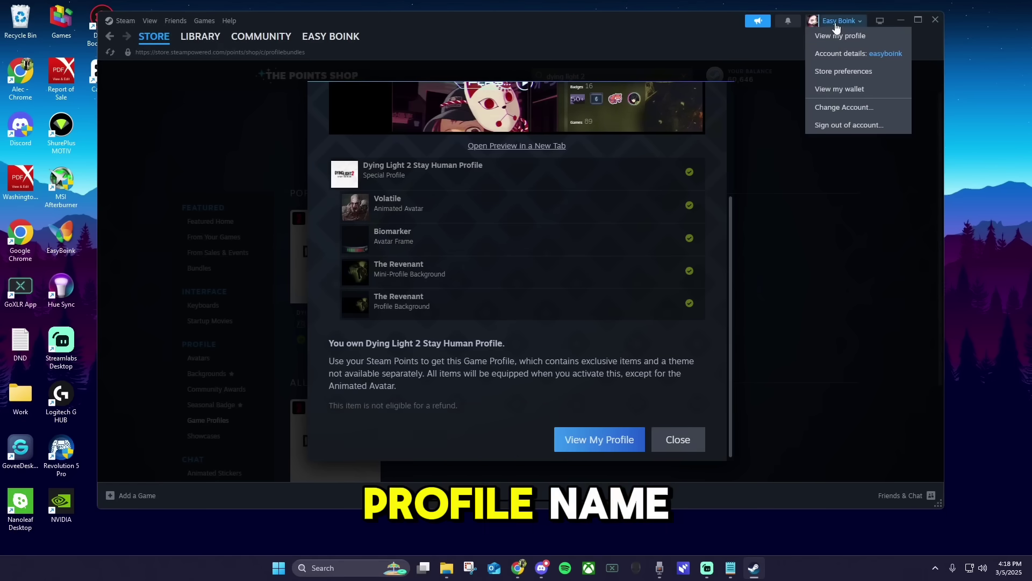
left_click(837, 33)
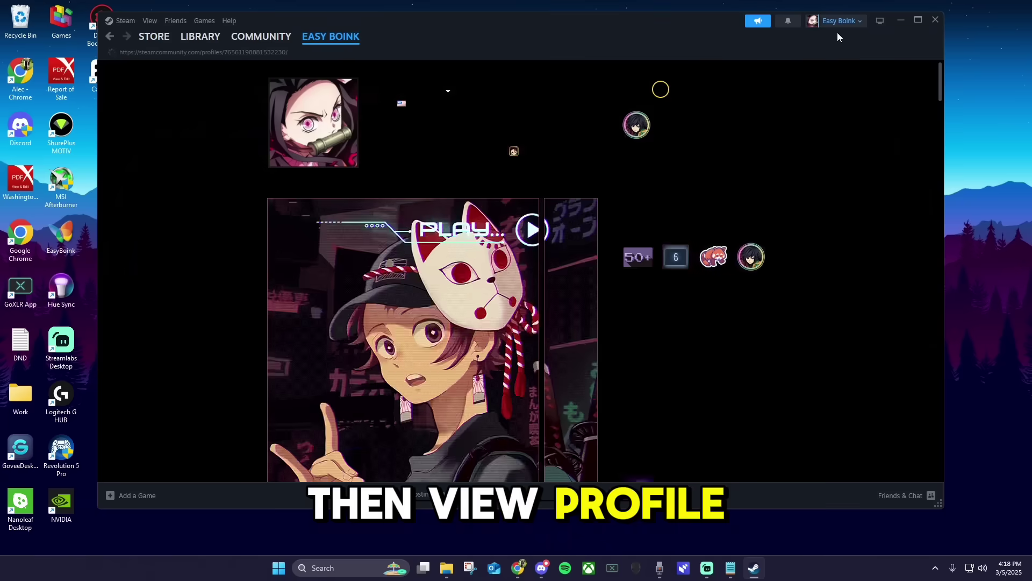
left_click(654, 160)
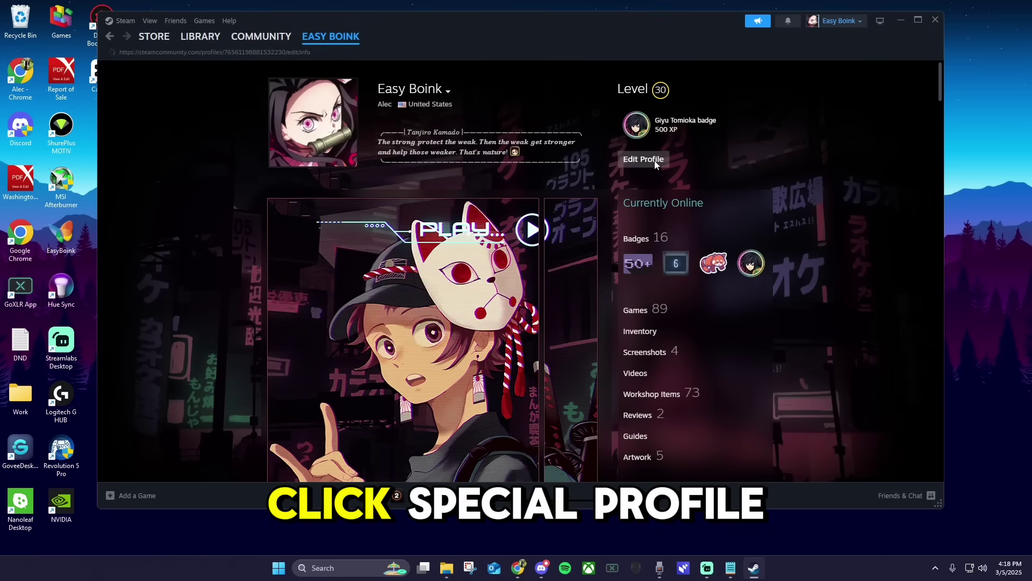
left_click(315, 261)
scroll(697, 328, "down", 5)
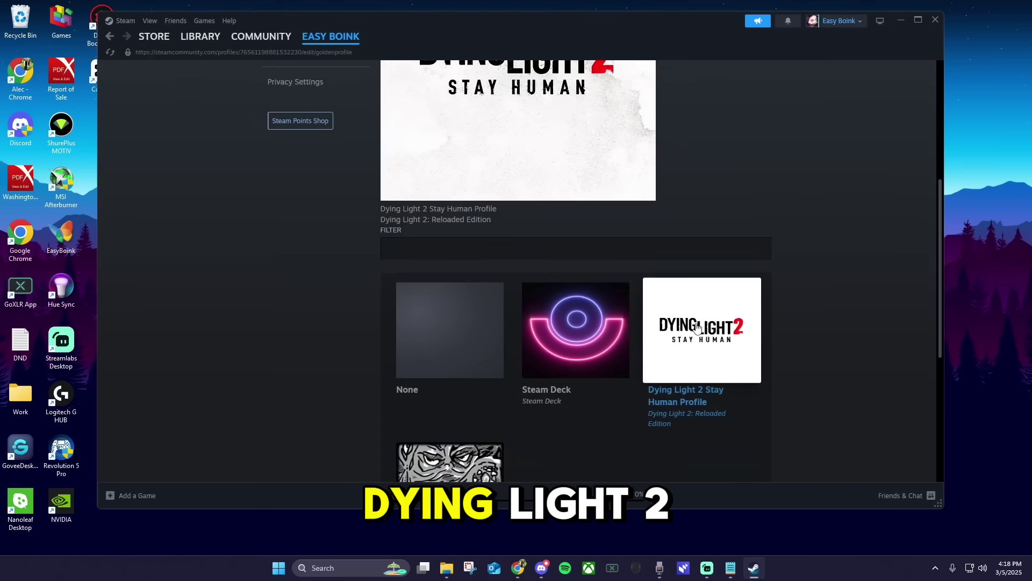
scroll(697, 328, "down", 4)
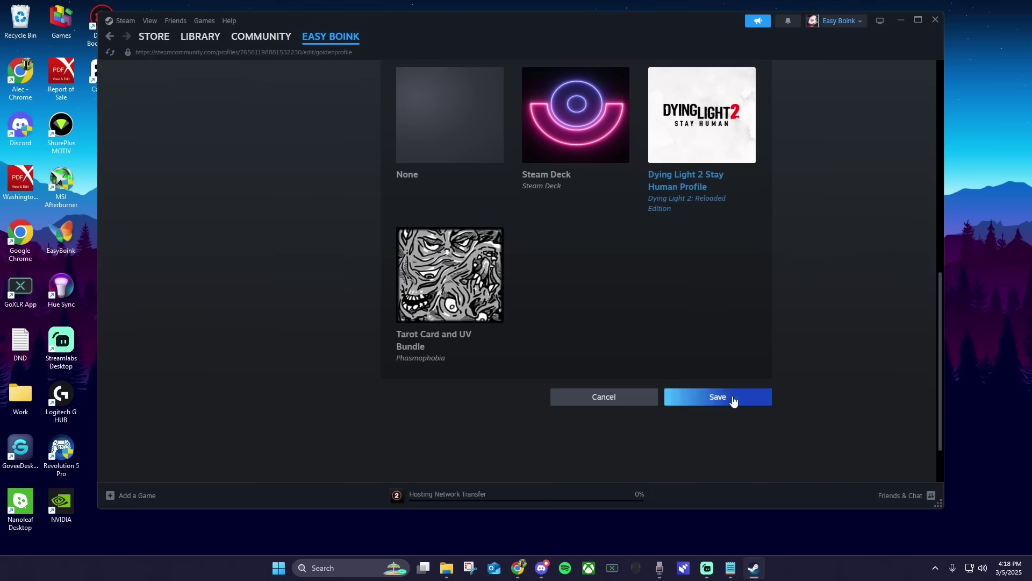
left_click(703, 396)
Open the profile's Featured Showcase settings and check the showcase types on offer, keeping Artwork Showcase selected
scroll(279, 304, "up", 10)
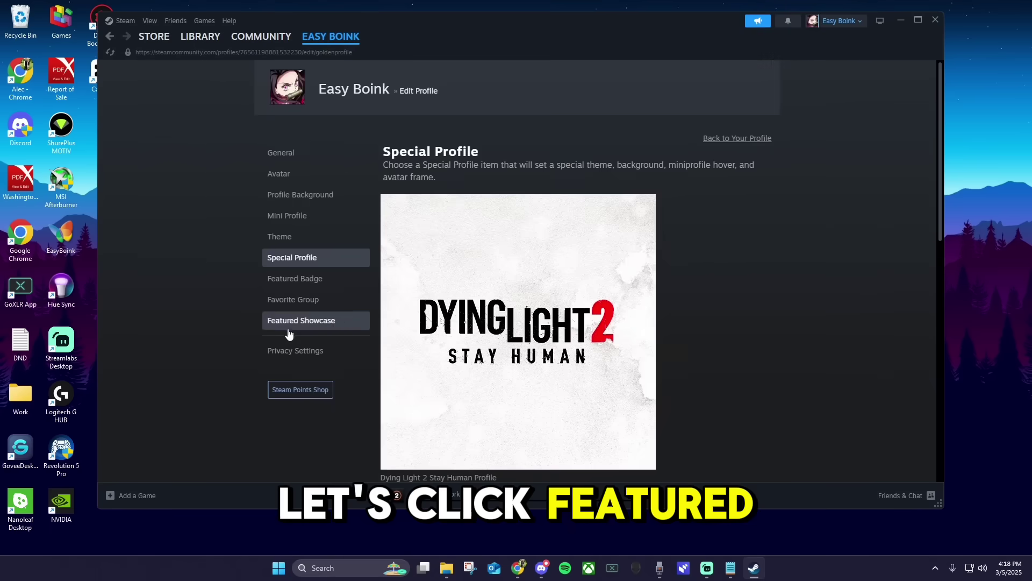
left_click(340, 321)
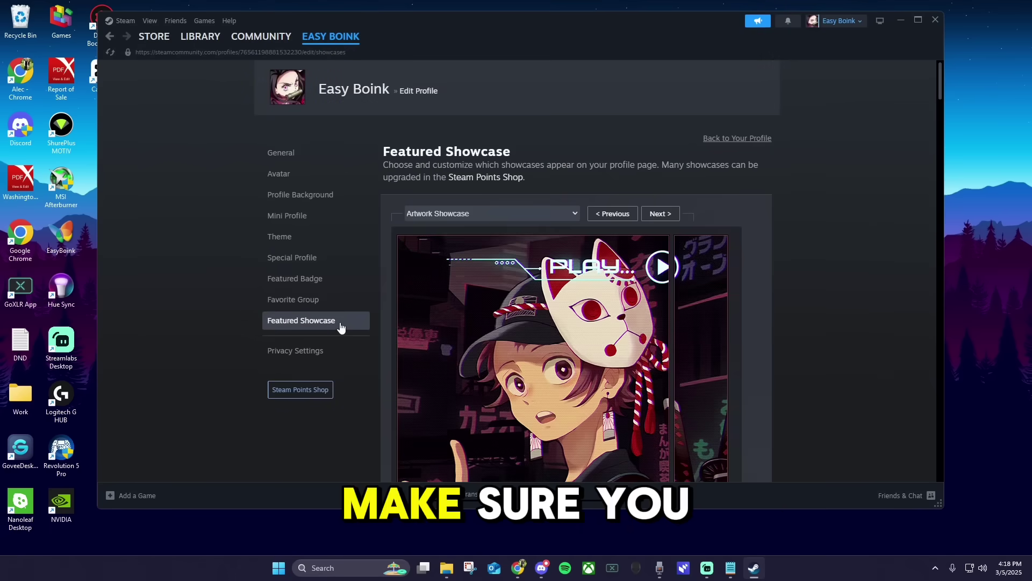
left_click(553, 213)
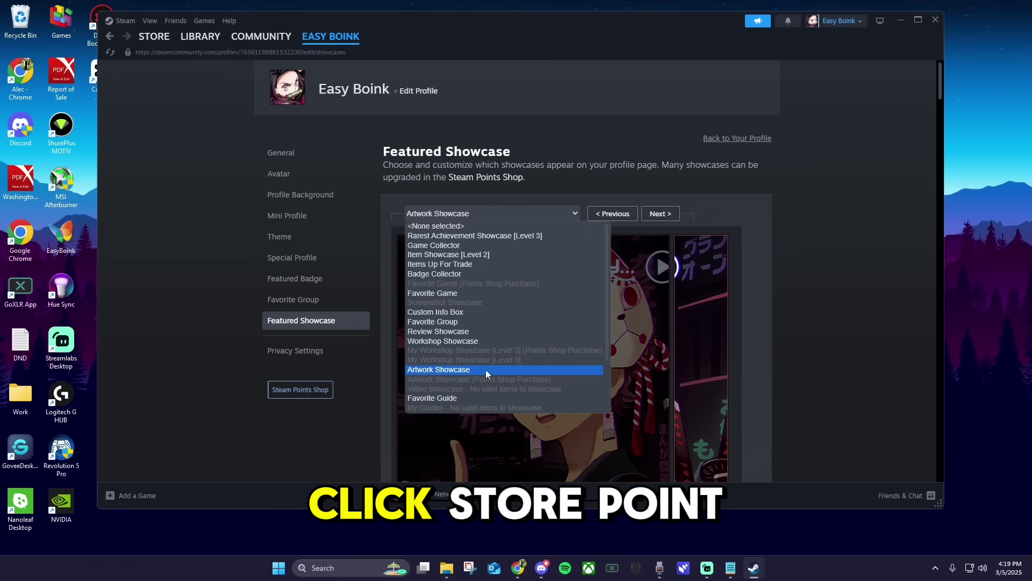
left_click(534, 214)
Browse the Points Shop's showcase upgrades and additional showcases, and examine the artwork showcase on the profile page
mouse_move(155, 36)
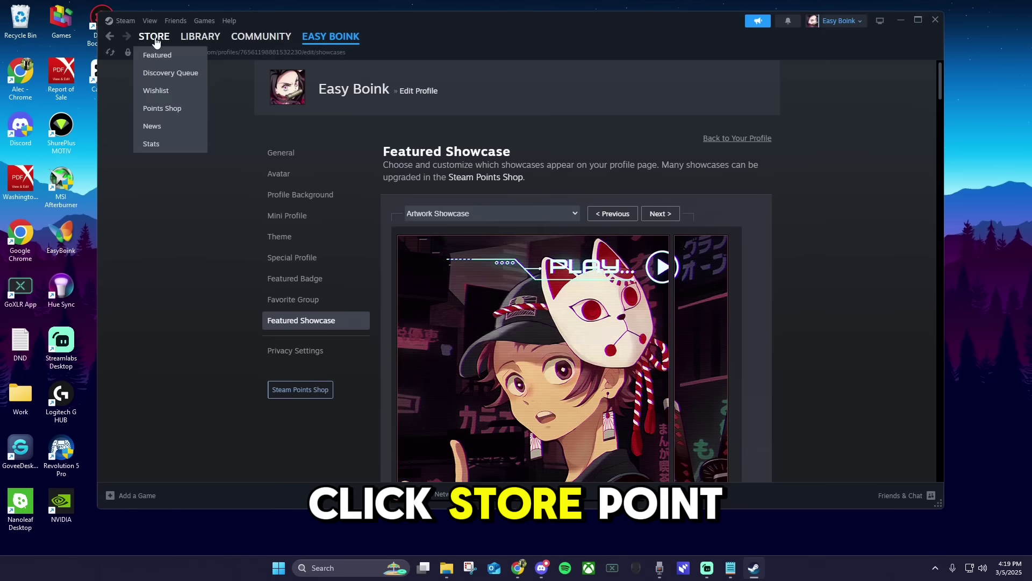
left_click(182, 110)
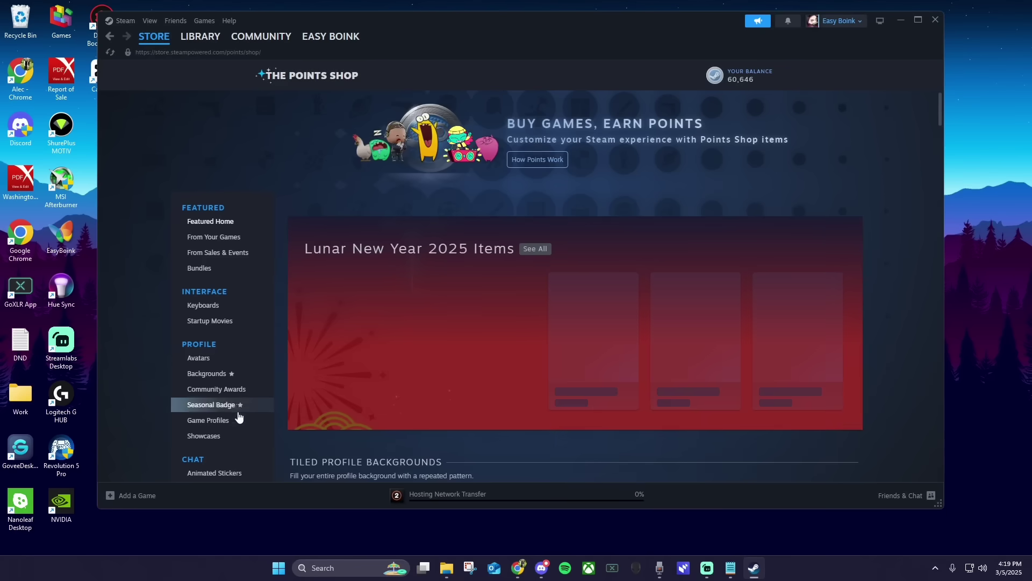
left_click(216, 435)
scroll(224, 433, "down", 3)
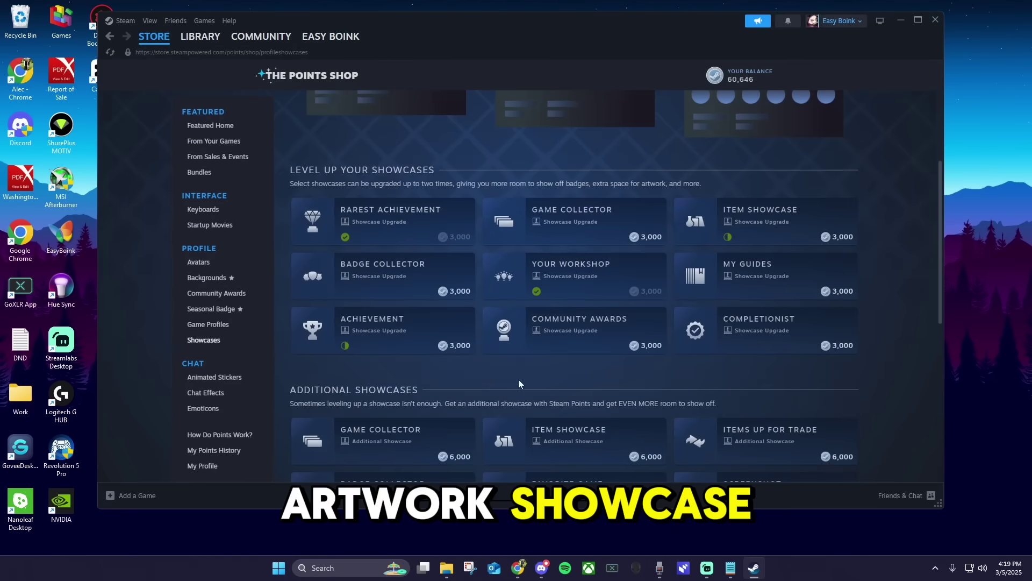
scroll(527, 376, "down", 5)
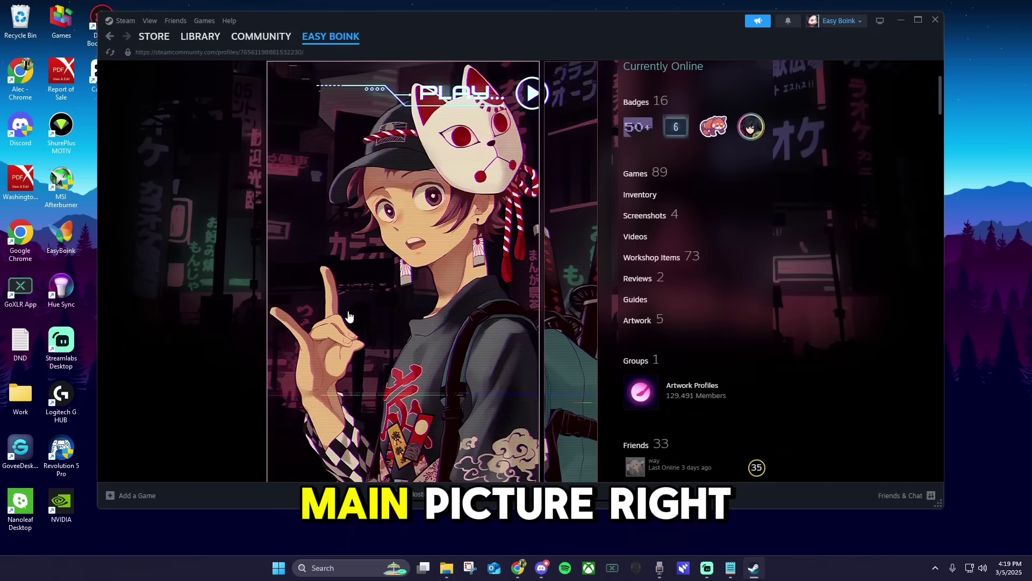
scroll(263, 317, "down", 3)
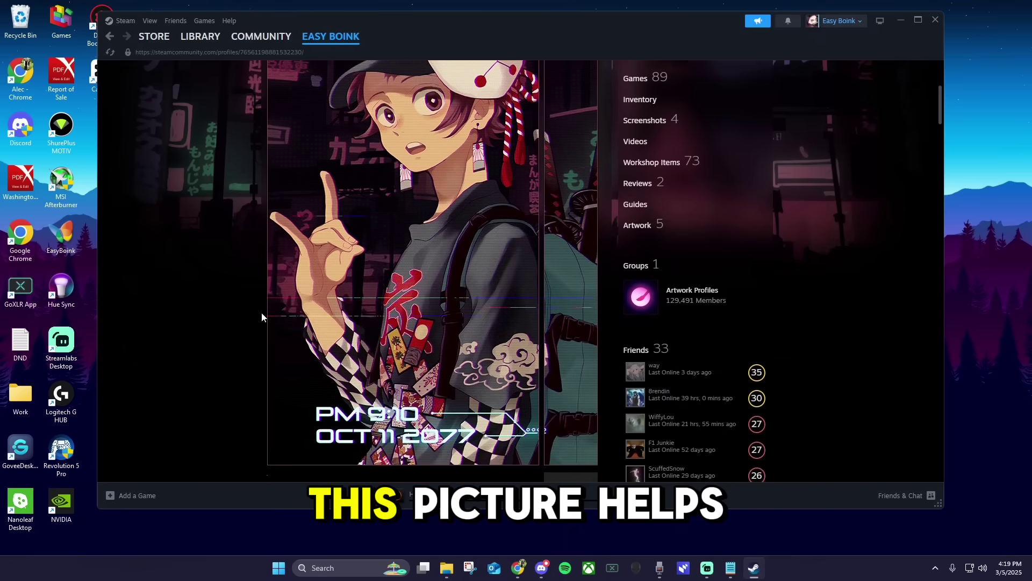
scroll(261, 316, "up", 3)
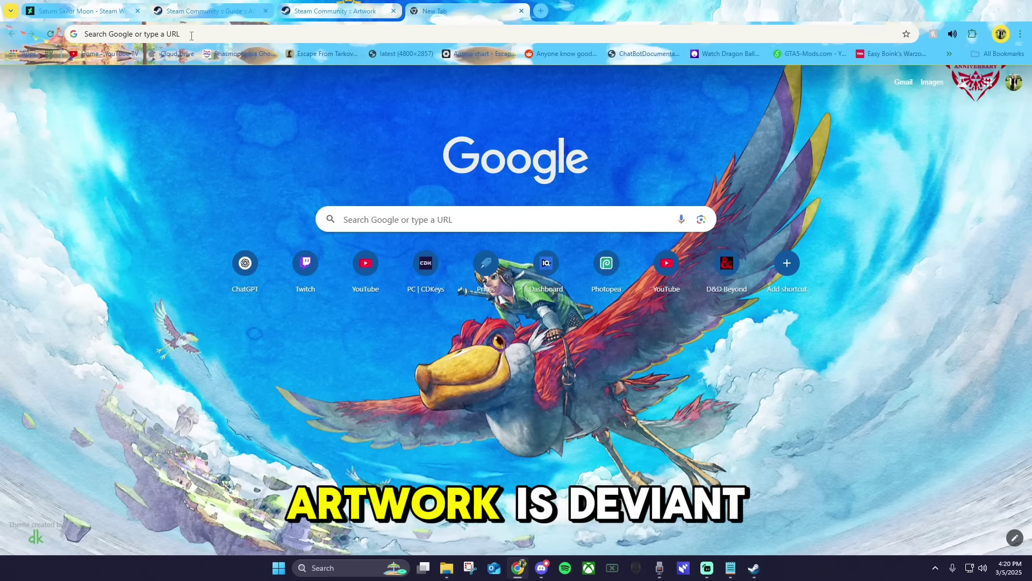
In a new Chrome tab, search Google for "free steam artwork deviant art"
left_click(191, 36)
type("free steam artwor")
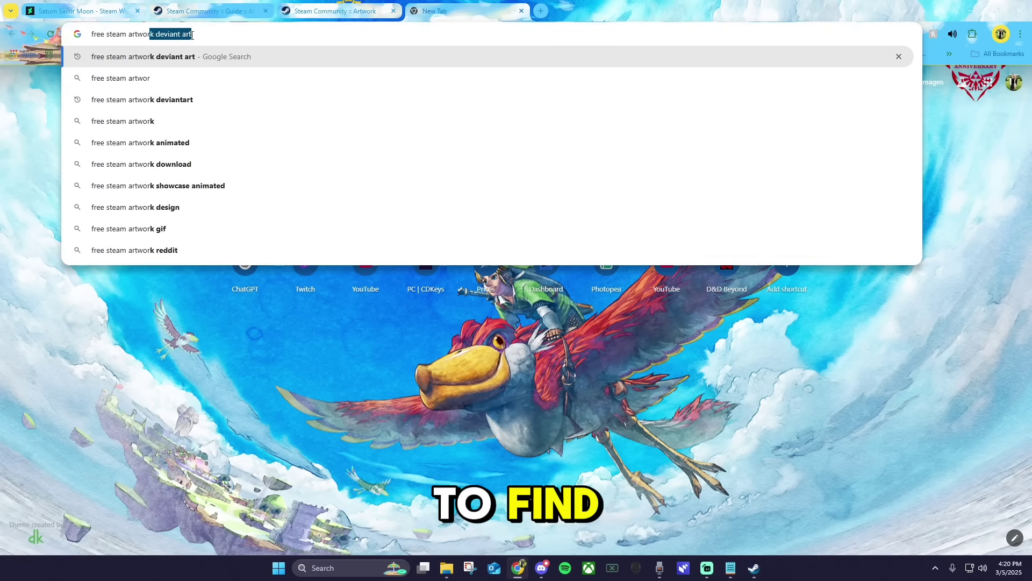
type("k deviant a")
key("Return")
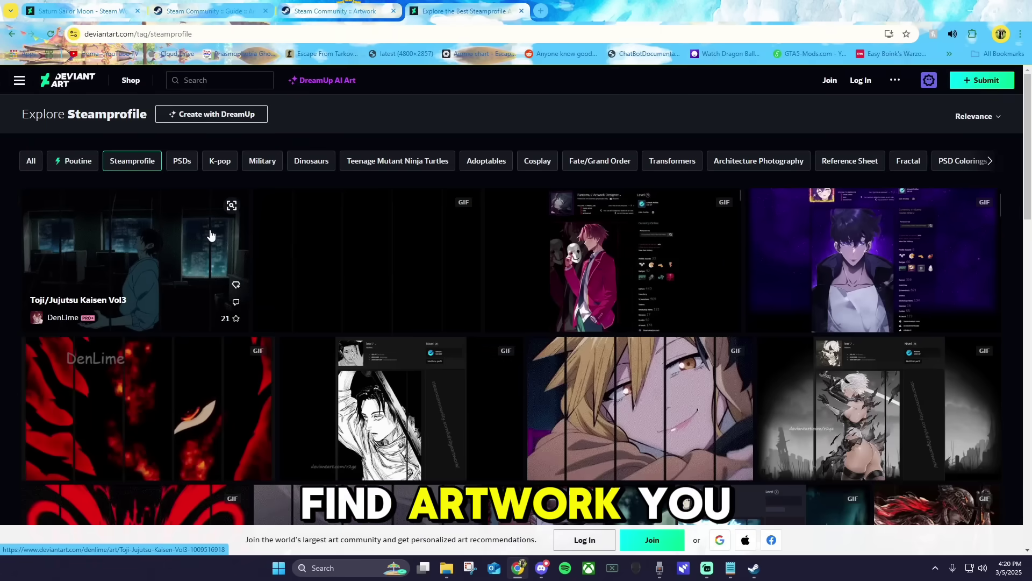
Browse DeviantArt's Steamprofile artworks, open the black-and-white skeleton design, and download Skeleton girl.zip from its Google Drive link
scroll(207, 233, "down", 15)
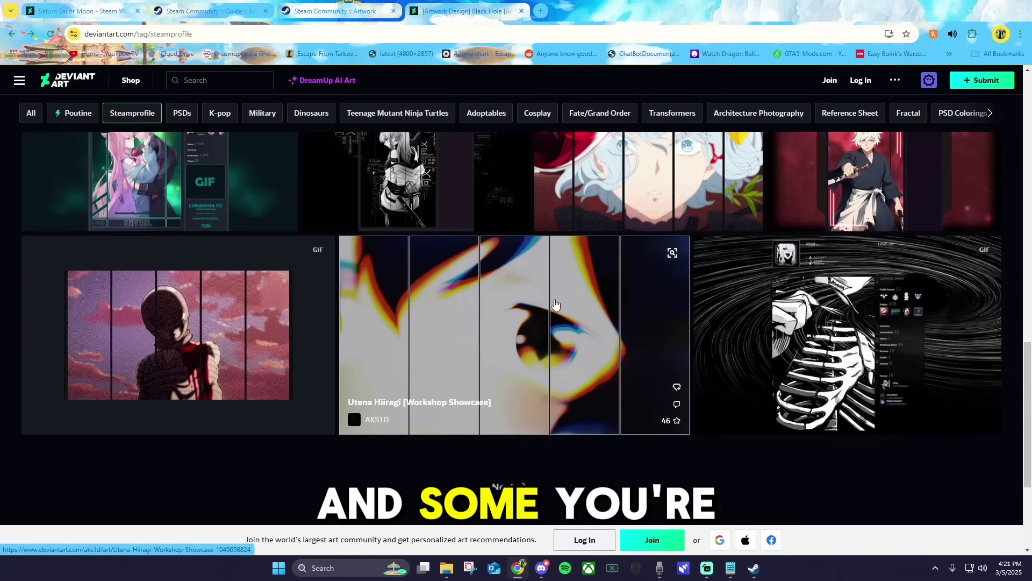
left_click(833, 348)
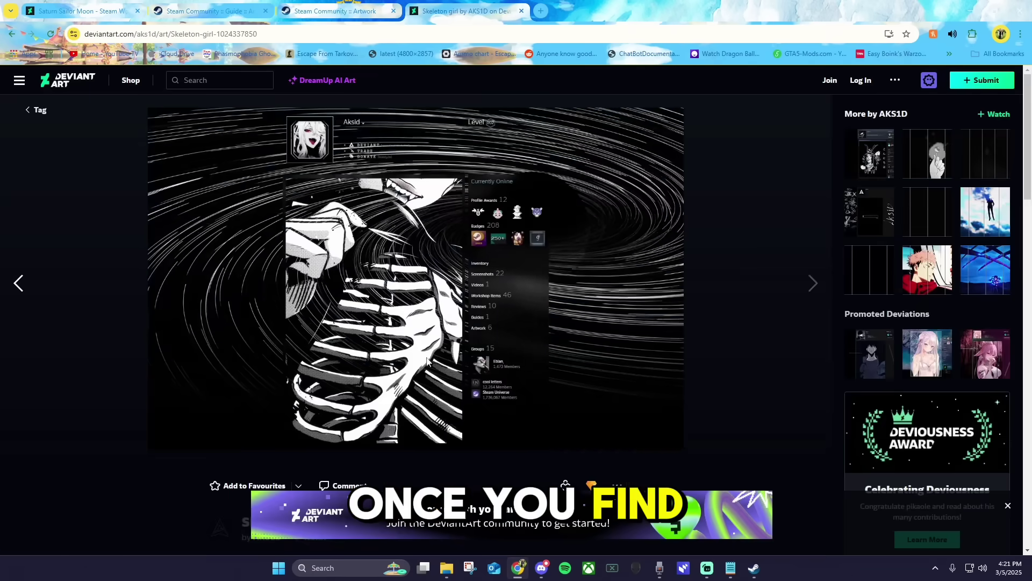
scroll(121, 361, "down", 5)
scroll(121, 363, "down", 3)
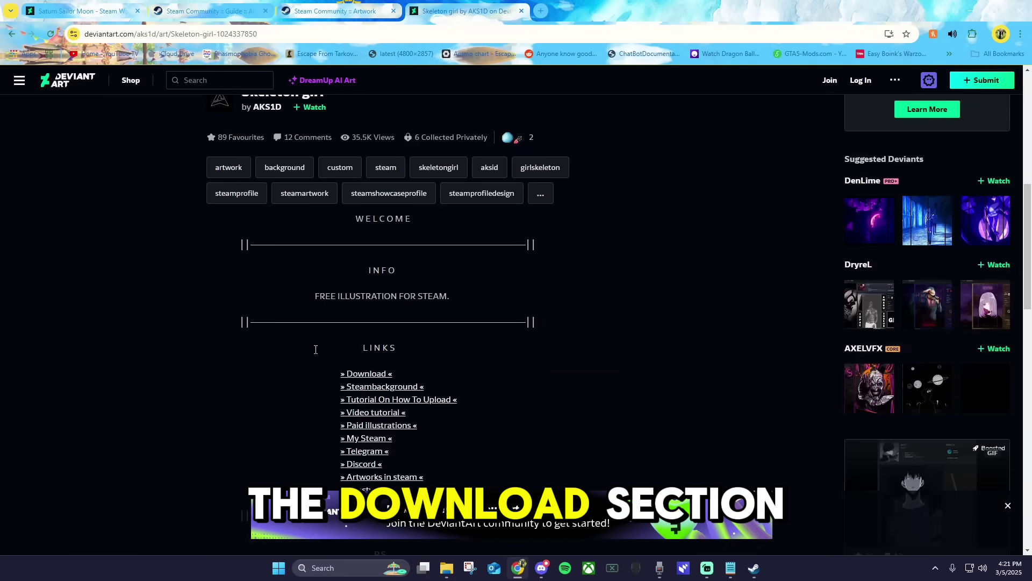
left_click(377, 379)
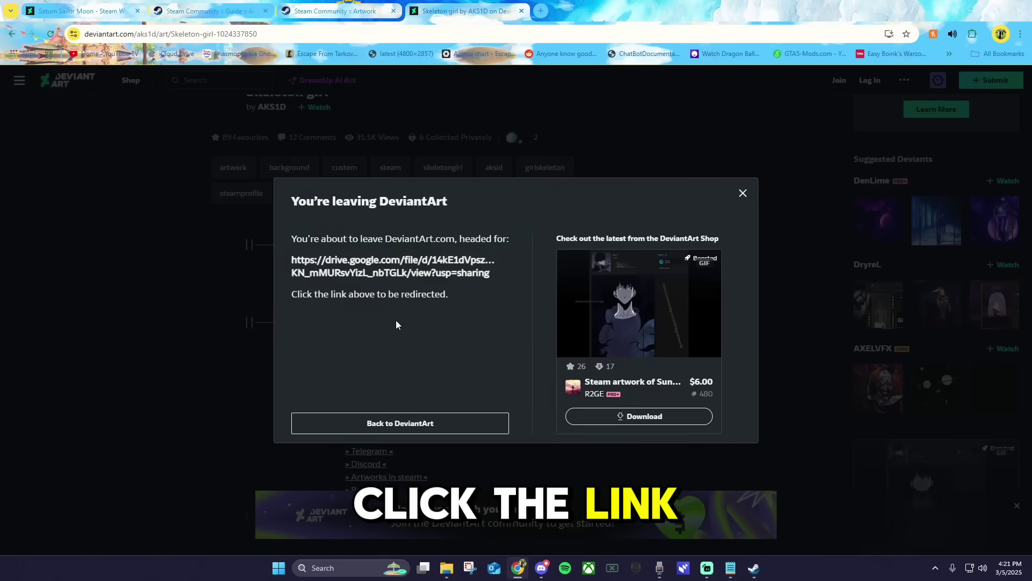
left_click(395, 279)
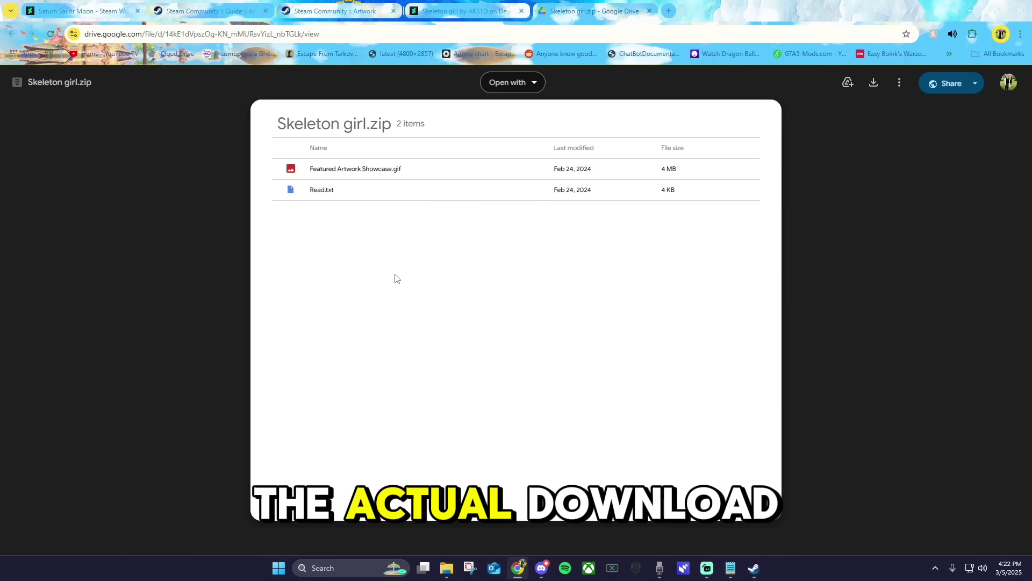
left_click(874, 86)
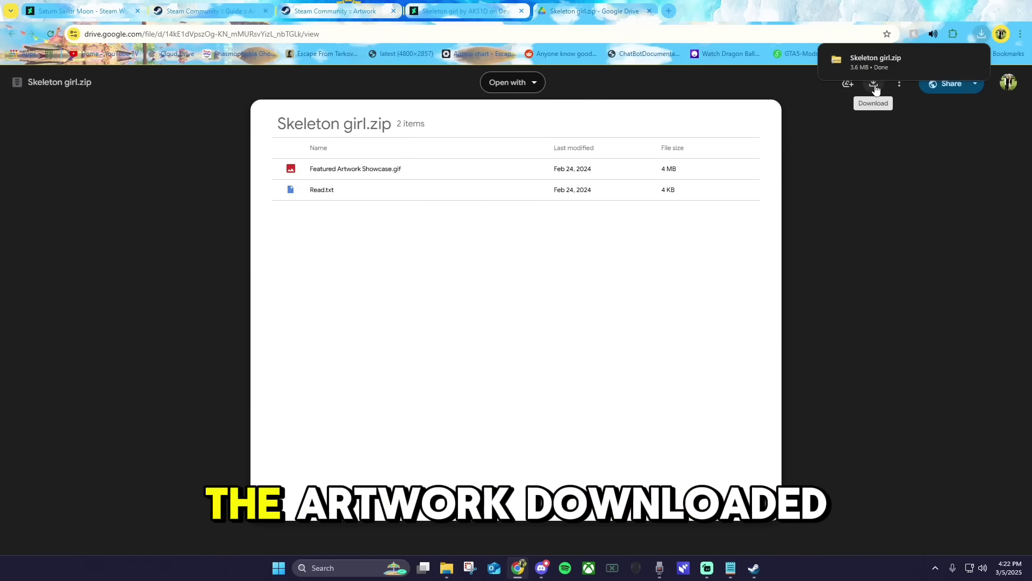
Return to the Skeleton girl page on DeviantArt and follow its Steambackground link to the Steam Points Shop
left_click(468, 16)
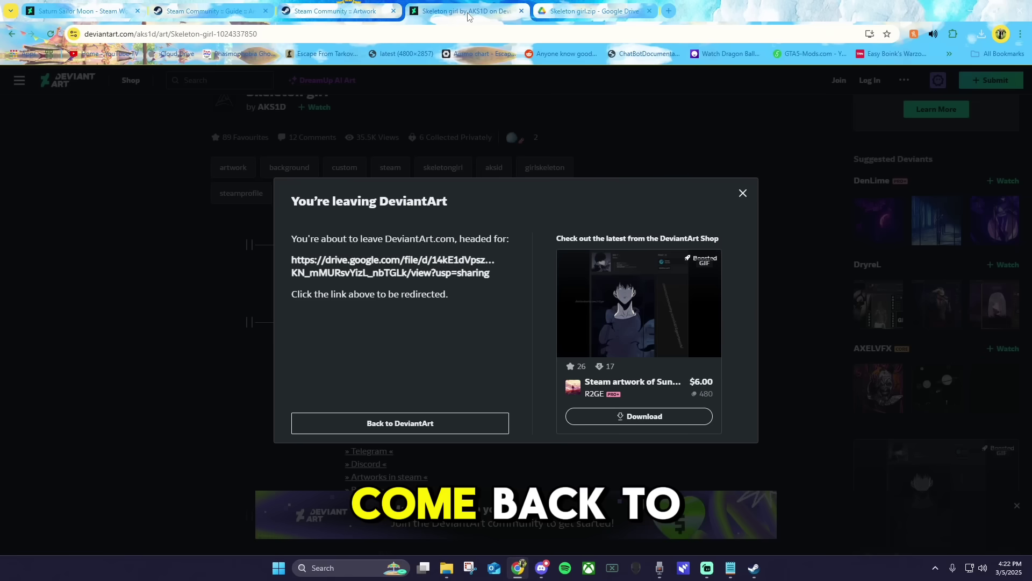
left_click(743, 194)
scroll(166, 315, "down", 2)
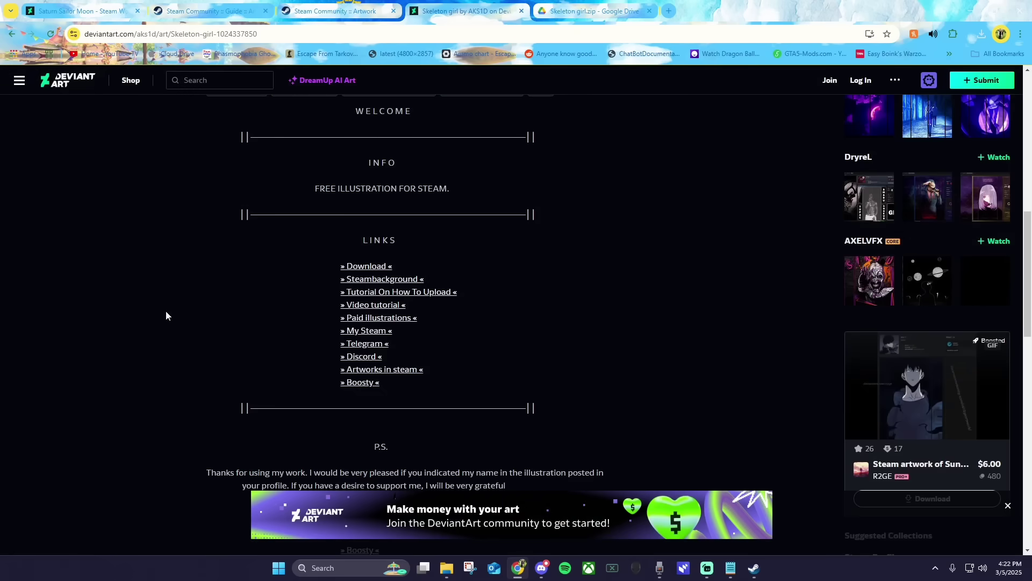
left_click(373, 284)
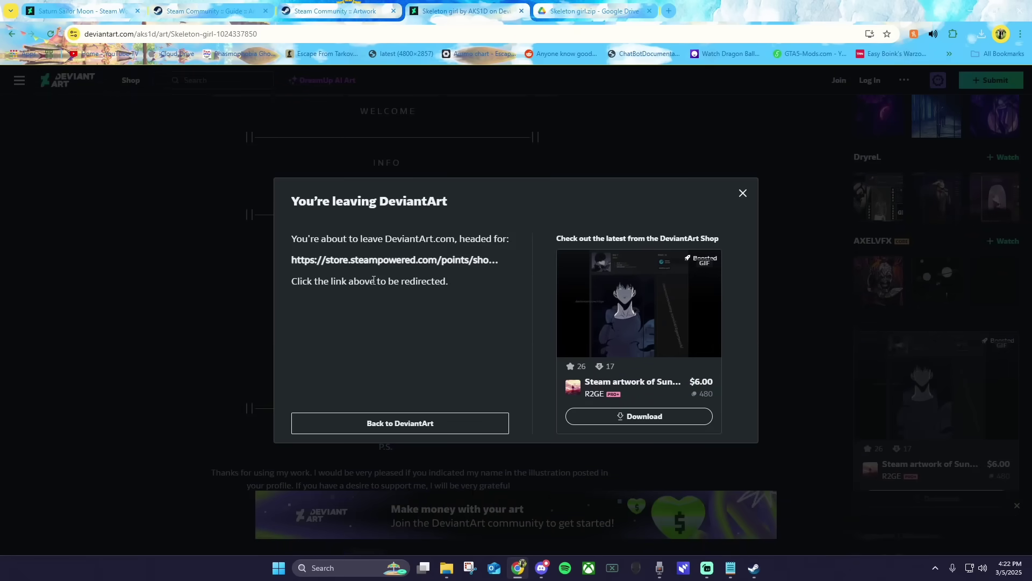
left_click(374, 267)
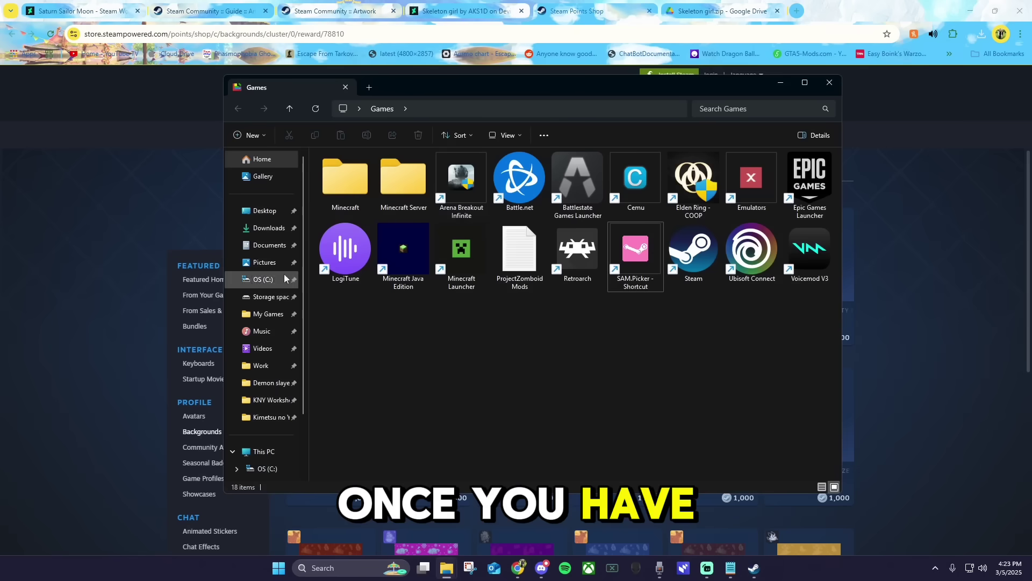
In File Explorer, extract the Skeleton girl zip archive in the Downloads folder
left_click(267, 227)
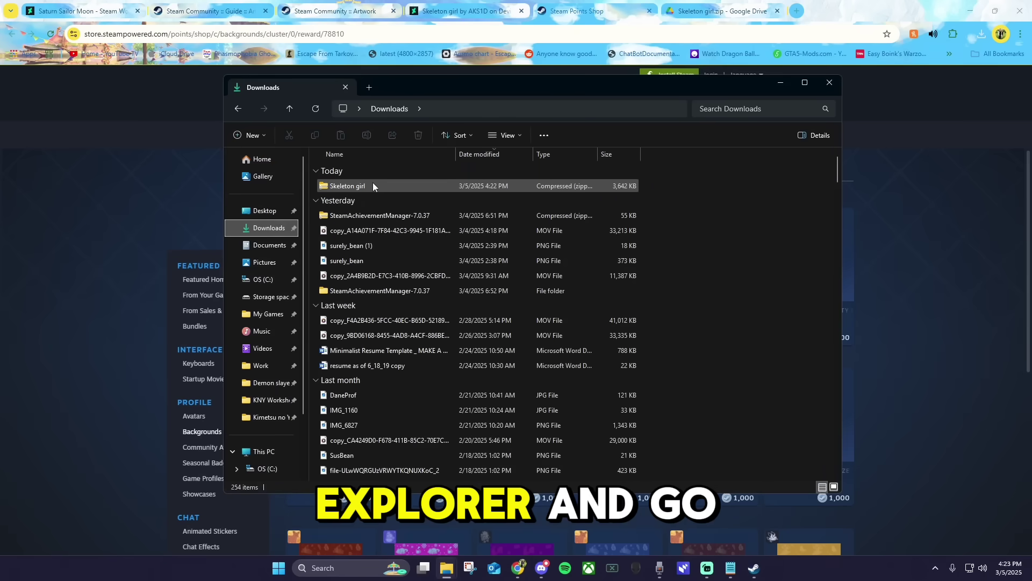
left_click(349, 186)
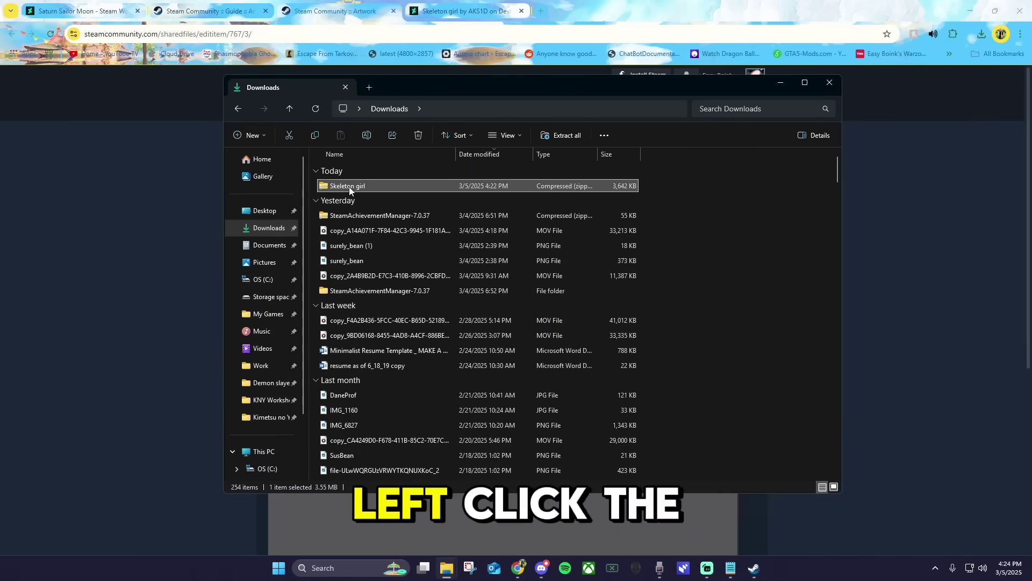
right_click(350, 186)
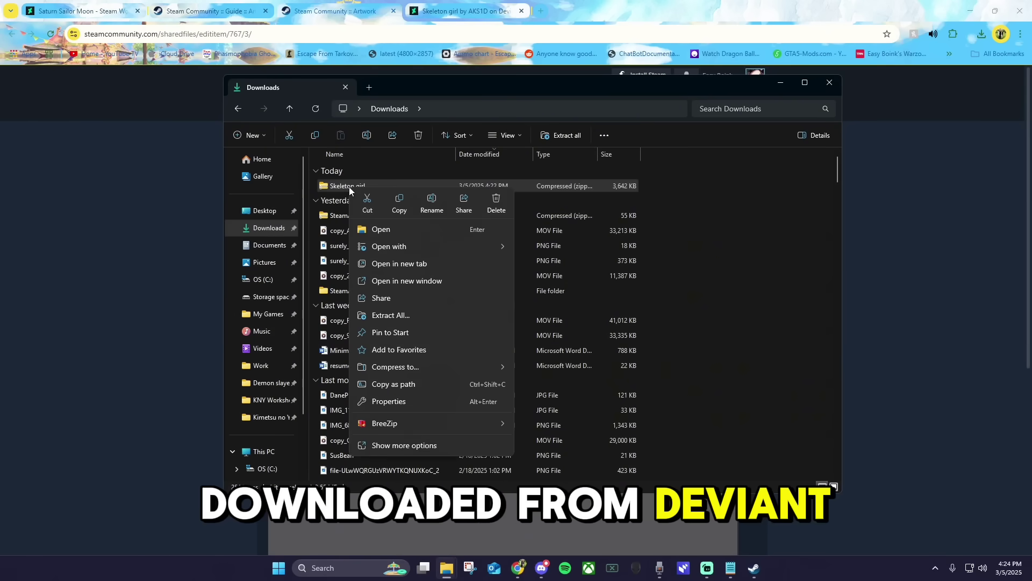
left_click(410, 315)
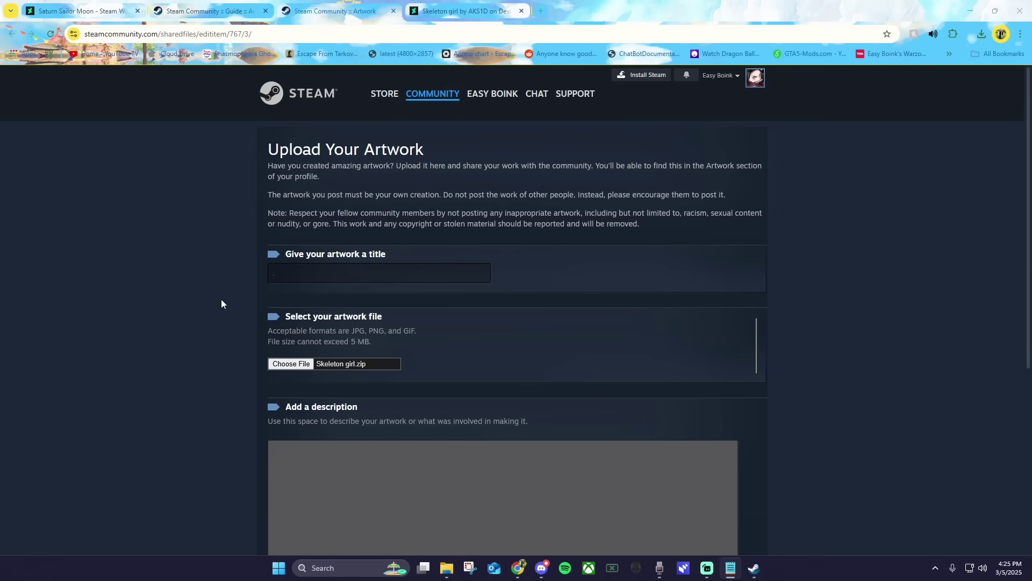
On the Upload Your Artwork page, choose the Featured Artwork Showcase GIF from the extracted Skeleton girl folder as the artwork file
left_click(291, 364)
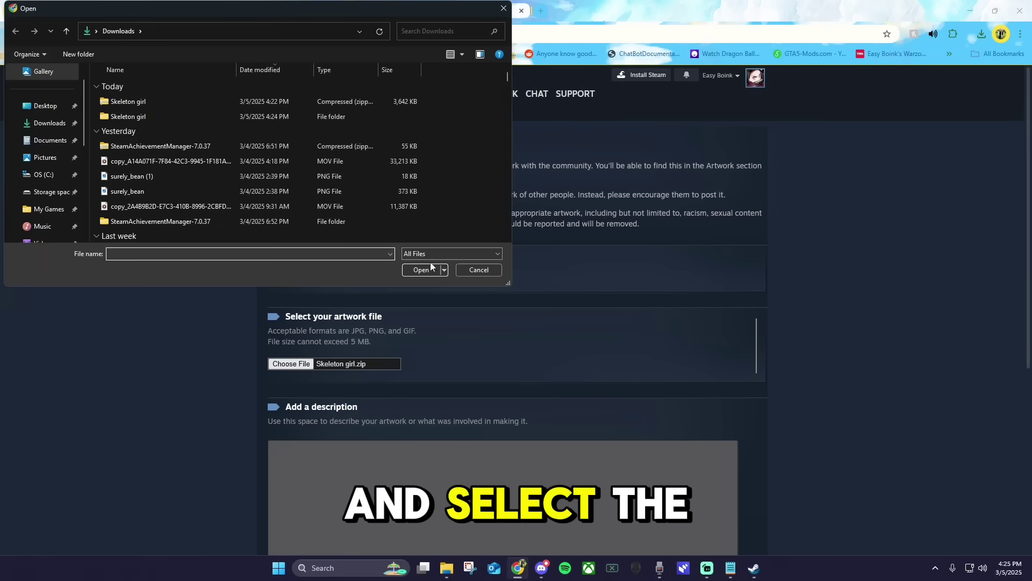
double_click(135, 116)
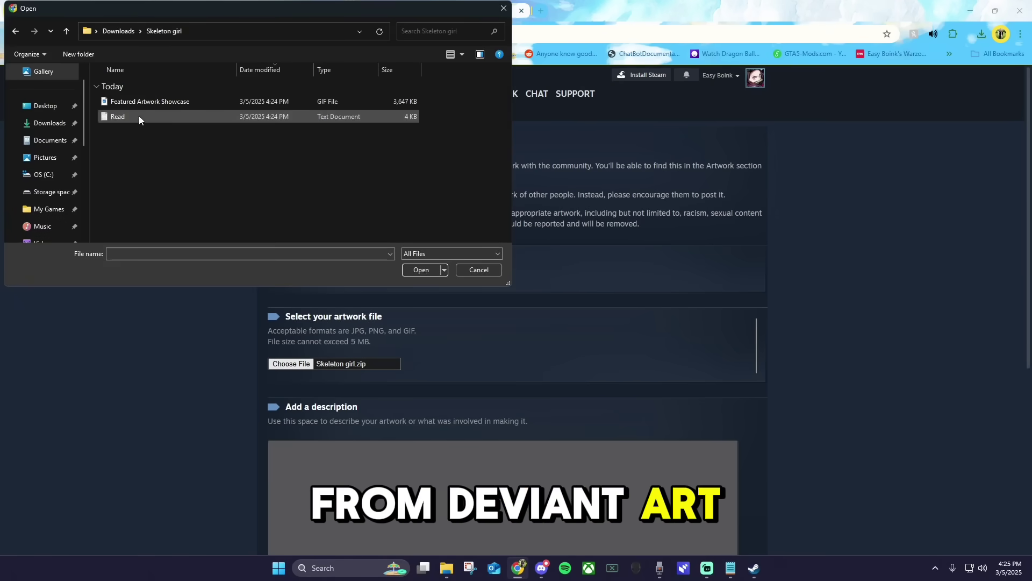
double_click(149, 102)
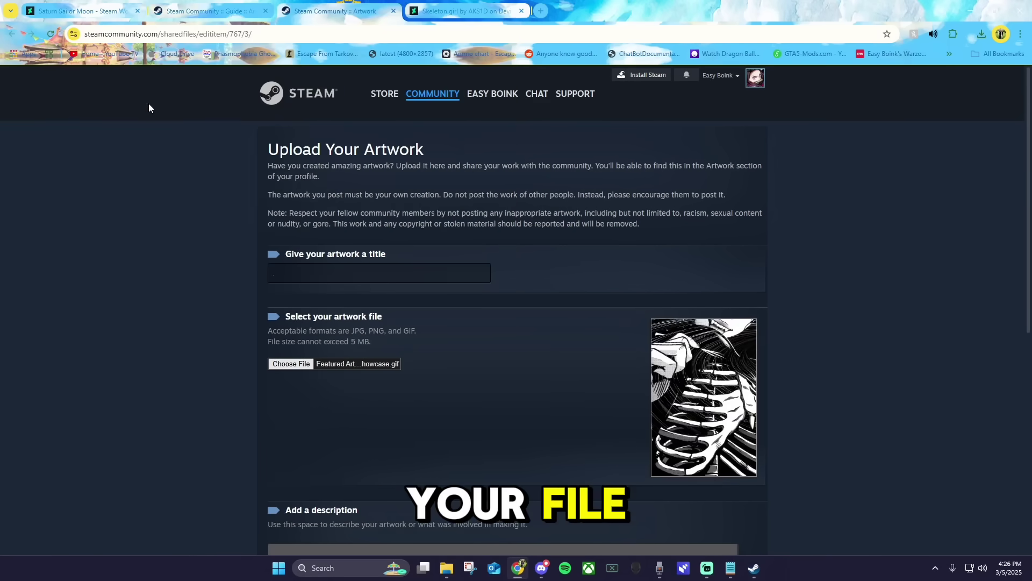
Run $J('#image_width').val(1000).attr('id',''),$J('#image_height').val(1).attr('id',''); in the upload page's developer console, and go to the end of the upload form
right_click(198, 171)
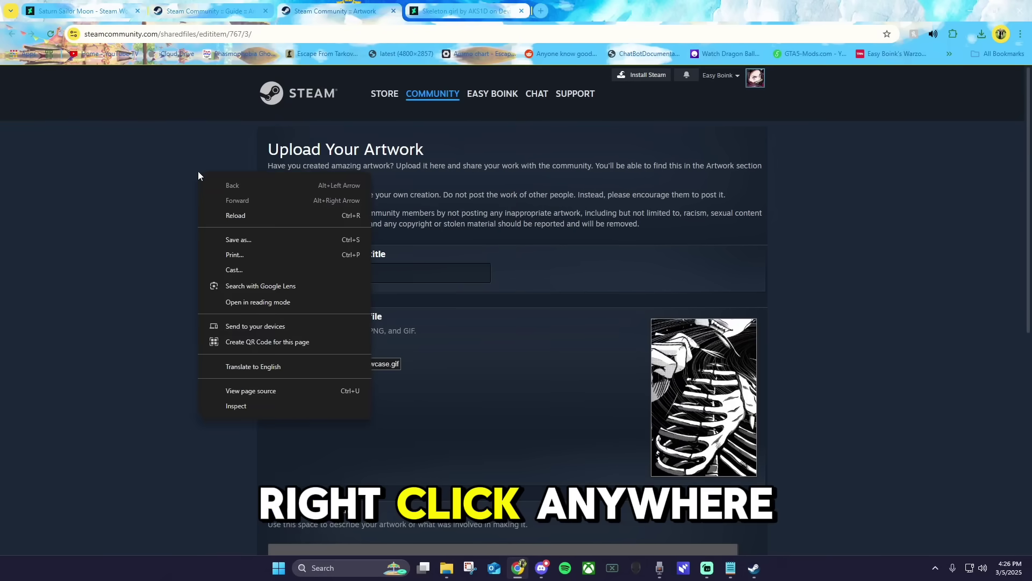
left_click(254, 404)
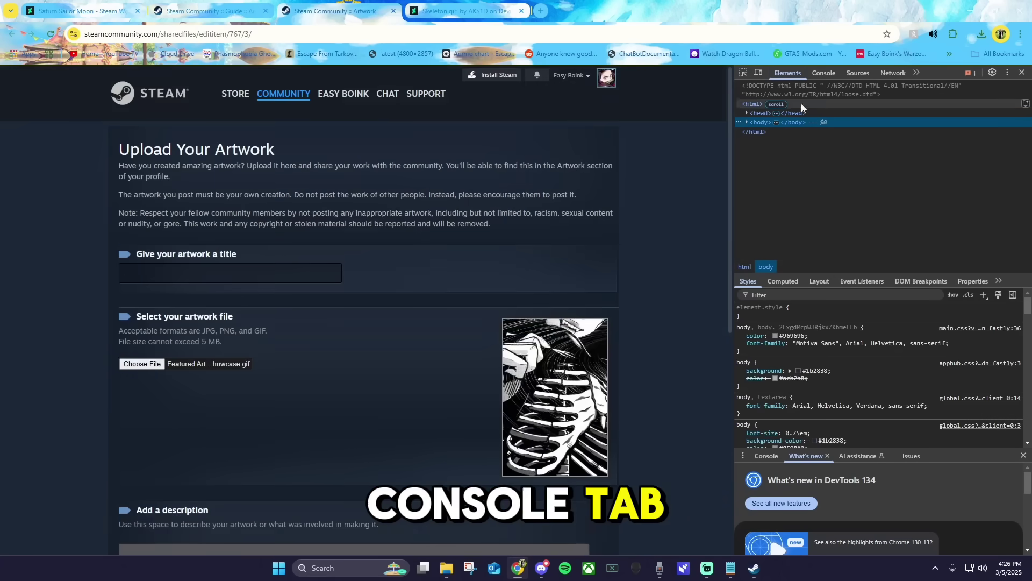
left_click(825, 73)
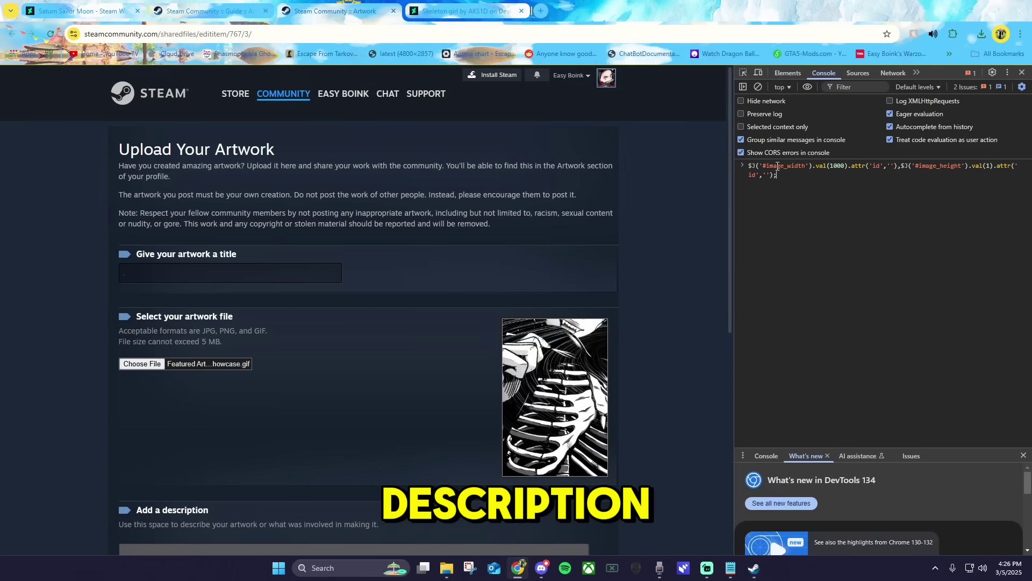
key("Return")
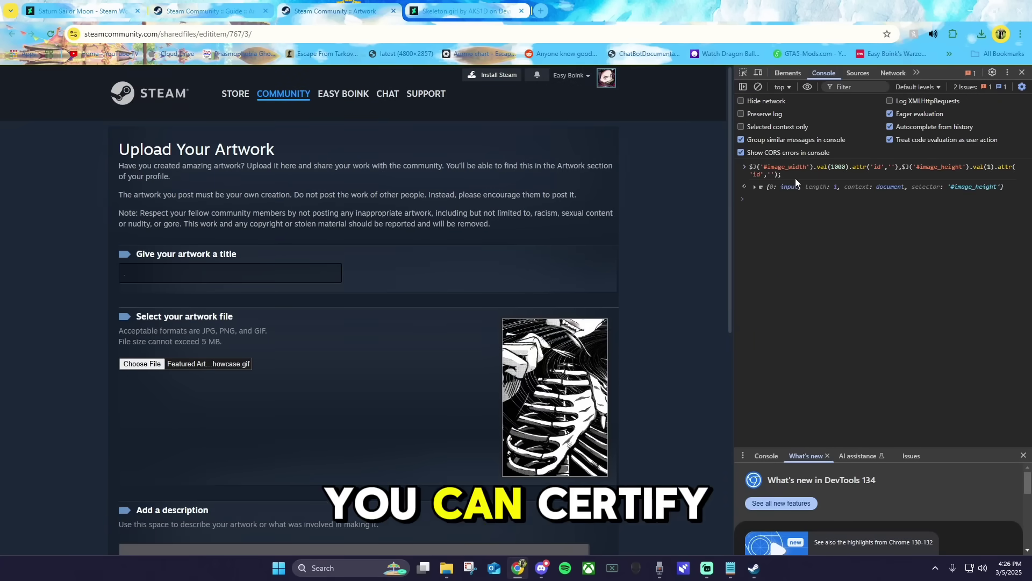
scroll(137, 387, "down", 7)
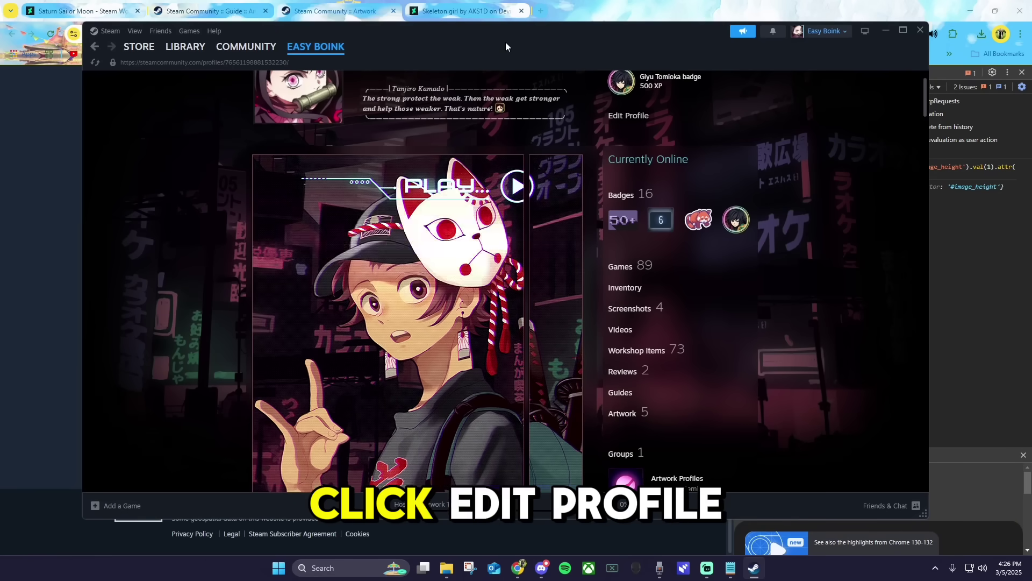
Open the Steam profile's background settings and look through the available backgrounds, keeping Tokyo selected
left_click(625, 115)
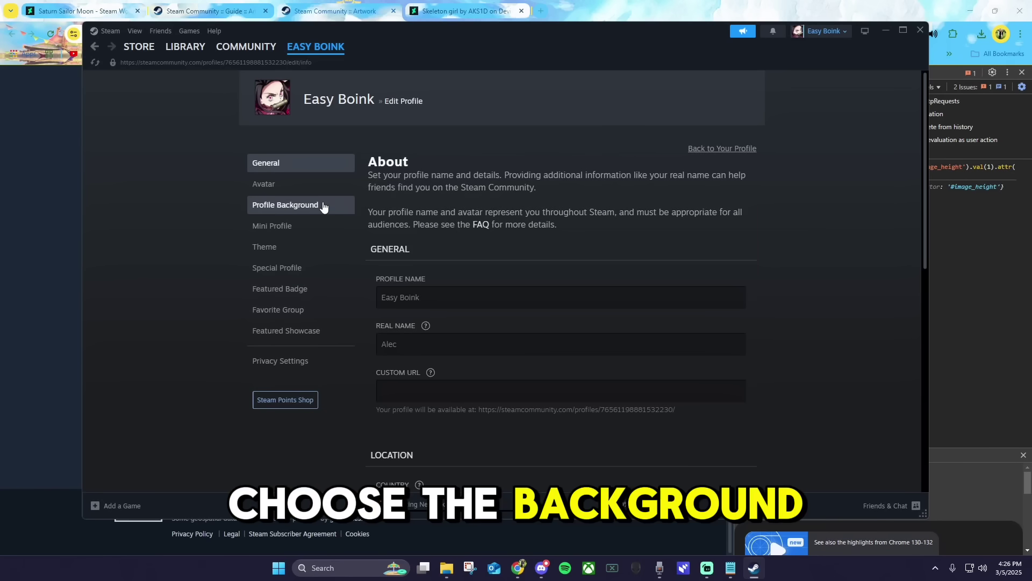
left_click(322, 205)
scroll(486, 328, "down", 5)
scroll(486, 328, "down", 1)
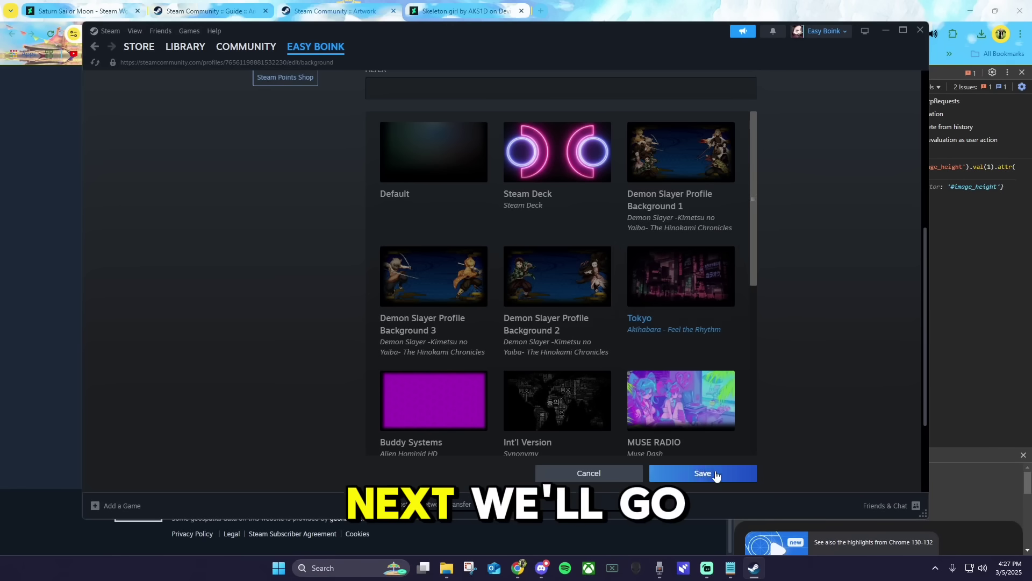
Open the profile's Featured Showcase settings and select Artwork Showcase as the showcase type
scroll(324, 375, "up", 5)
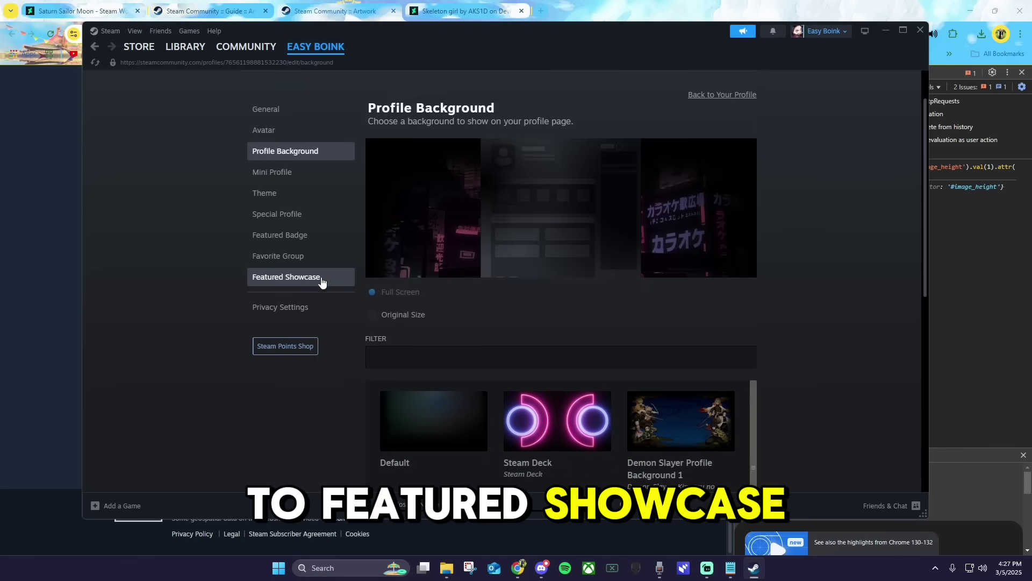
left_click(321, 277)
left_click(549, 169)
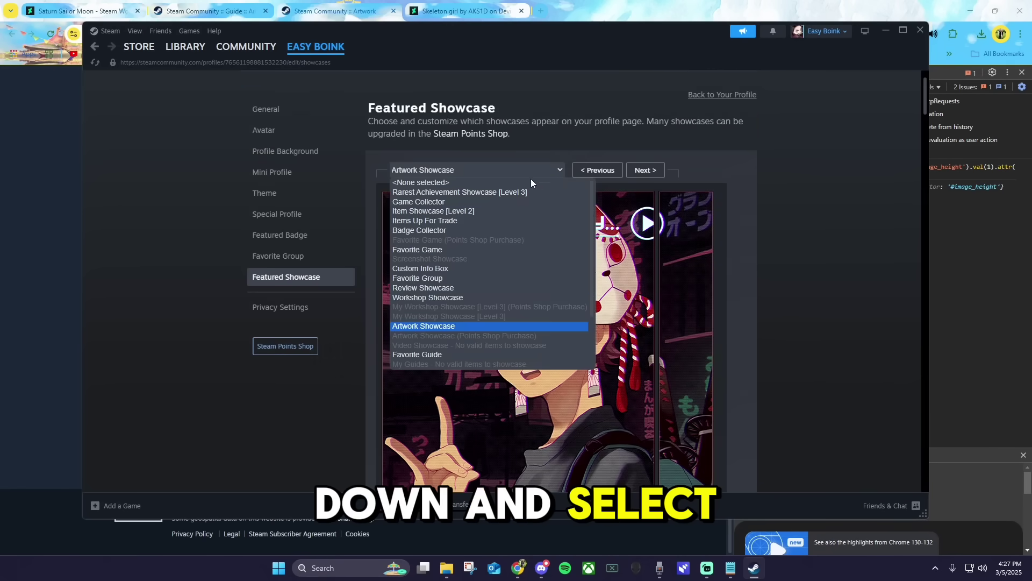
left_click(460, 326)
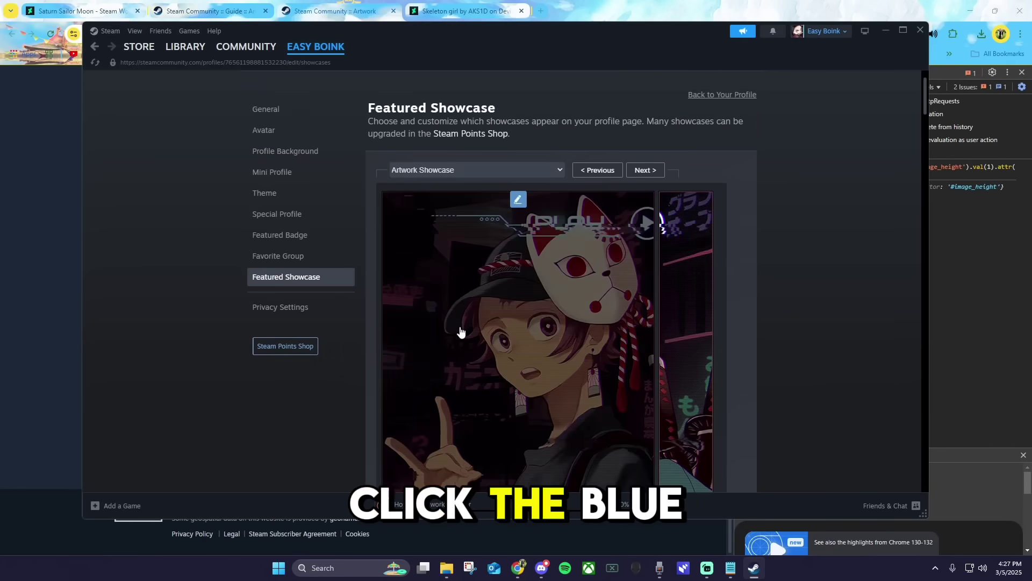
Switch the main showcase image to the red-haired swordsman artwork and back to the fox-mask character artwork
left_click(518, 200)
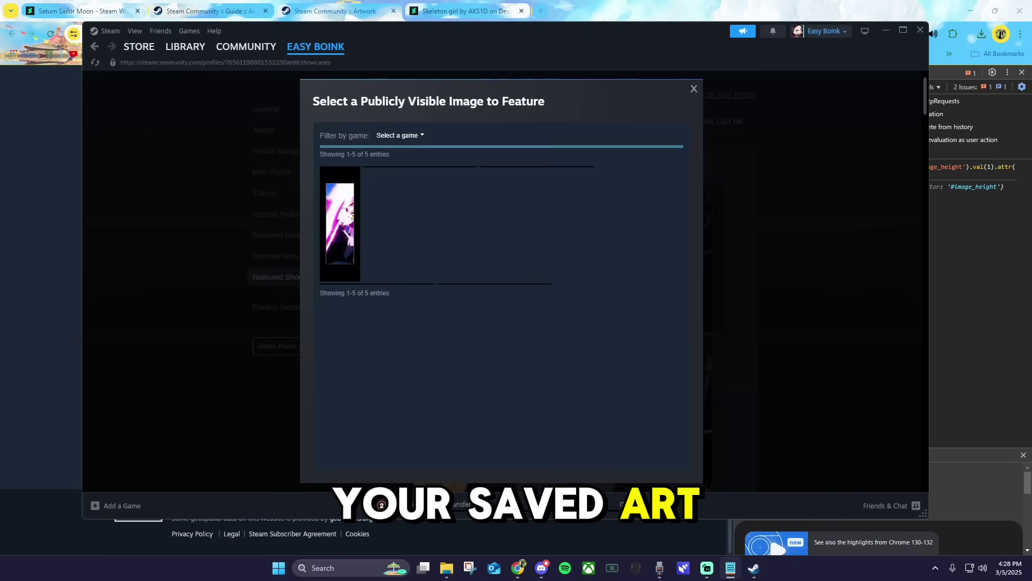
left_click(405, 167)
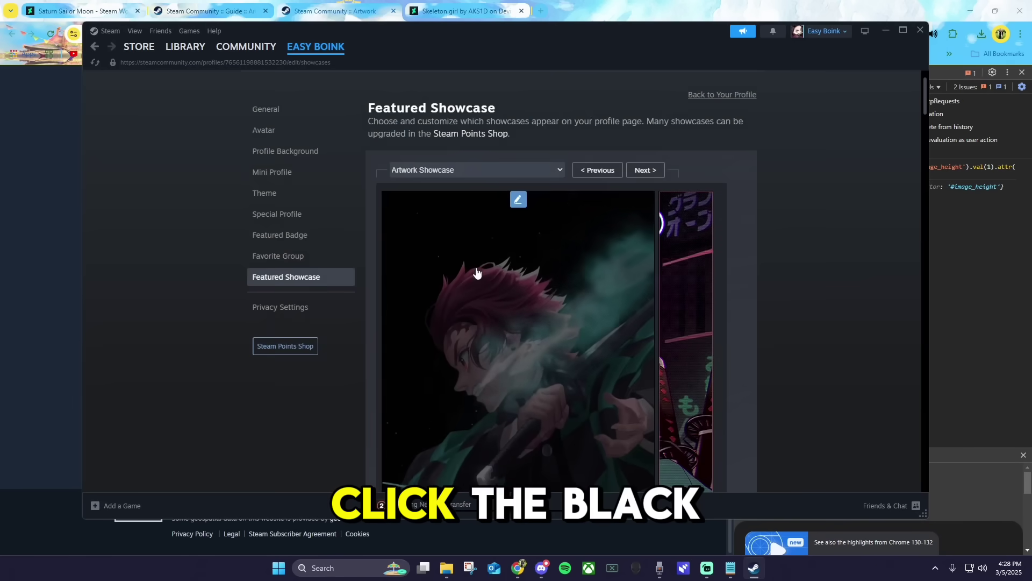
scroll(476, 273, "down", 1)
left_click(517, 144)
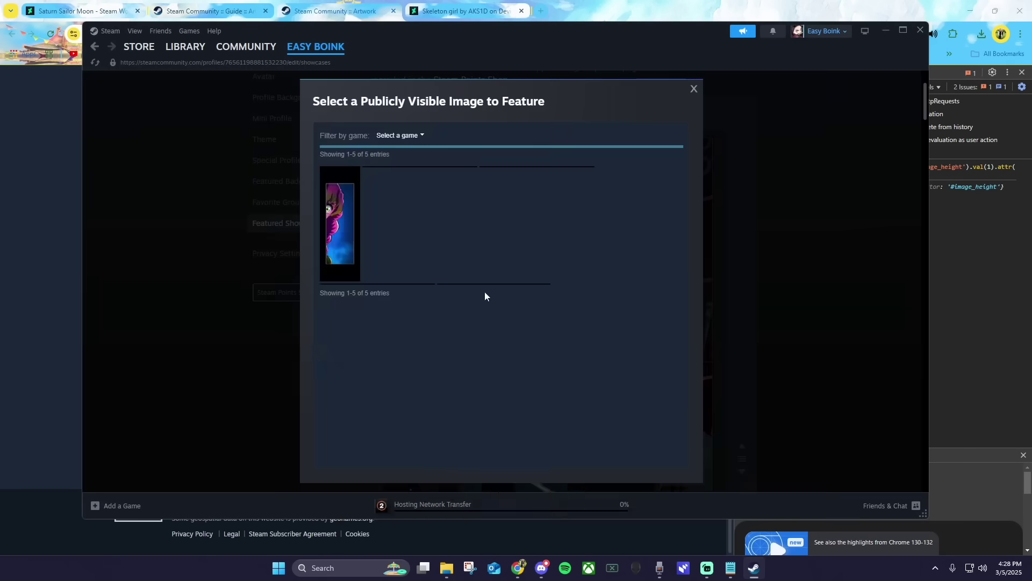
left_click(482, 283)
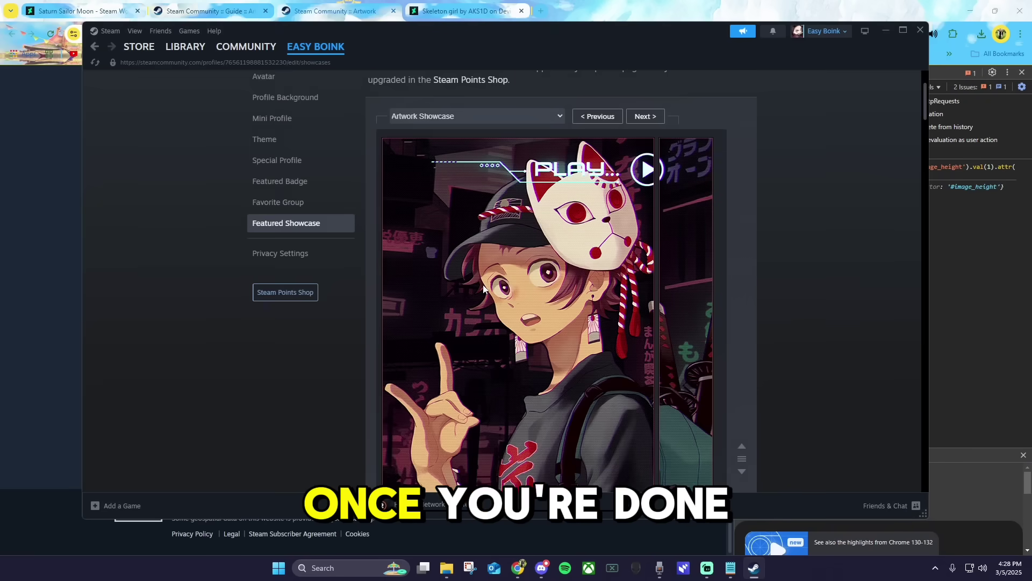
Open the Steam profile page and check how its artwork showcase and other showcases are displayed
left_click(830, 32)
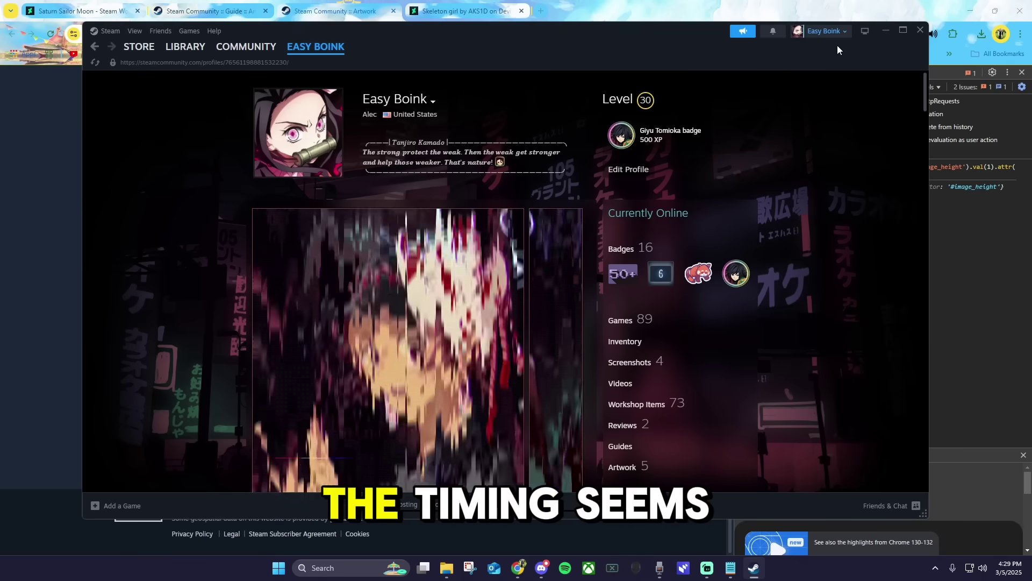
scroll(214, 348, "down", 2)
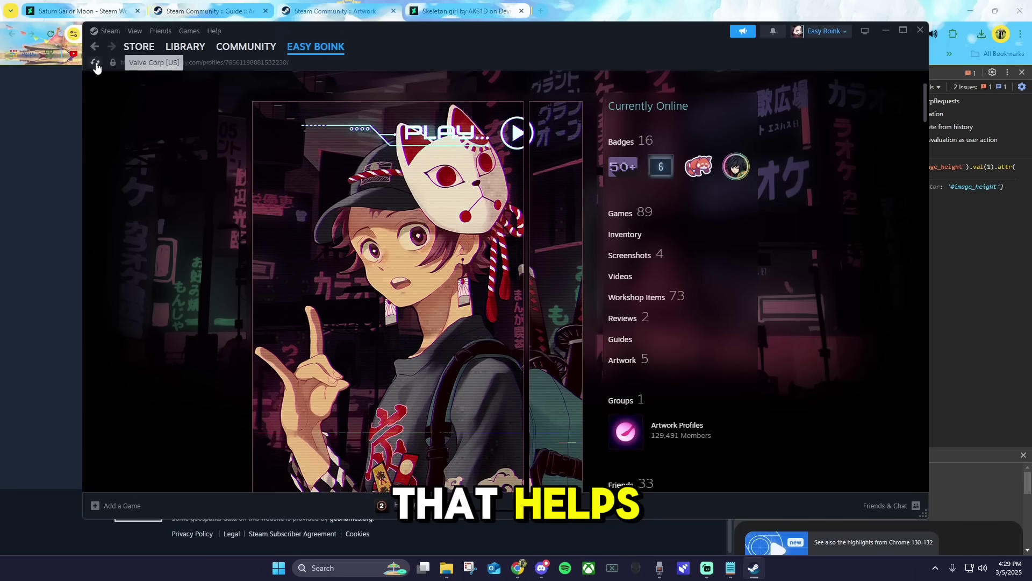
scroll(174, 248, "down", 8)
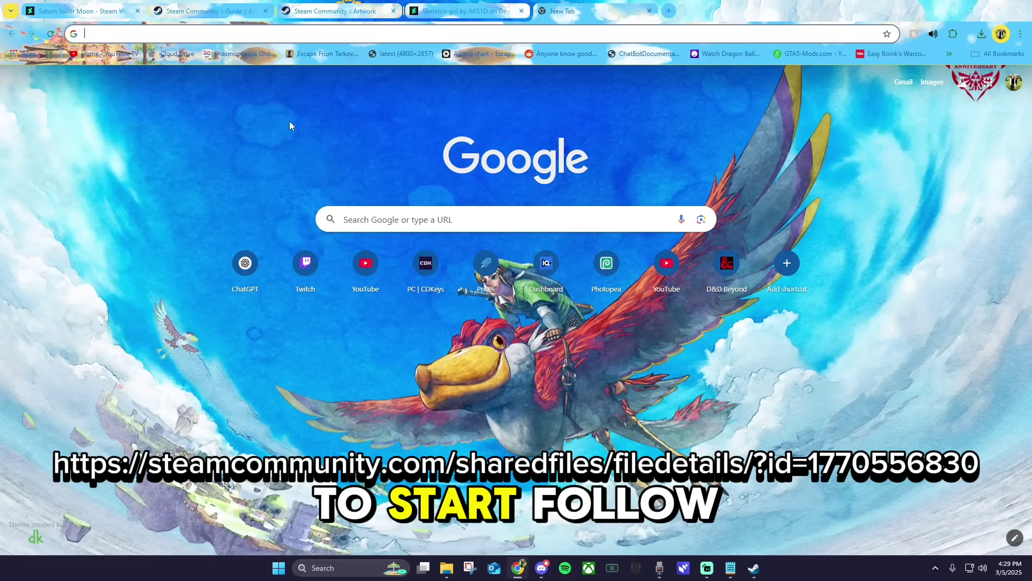
key("ctrl+v")
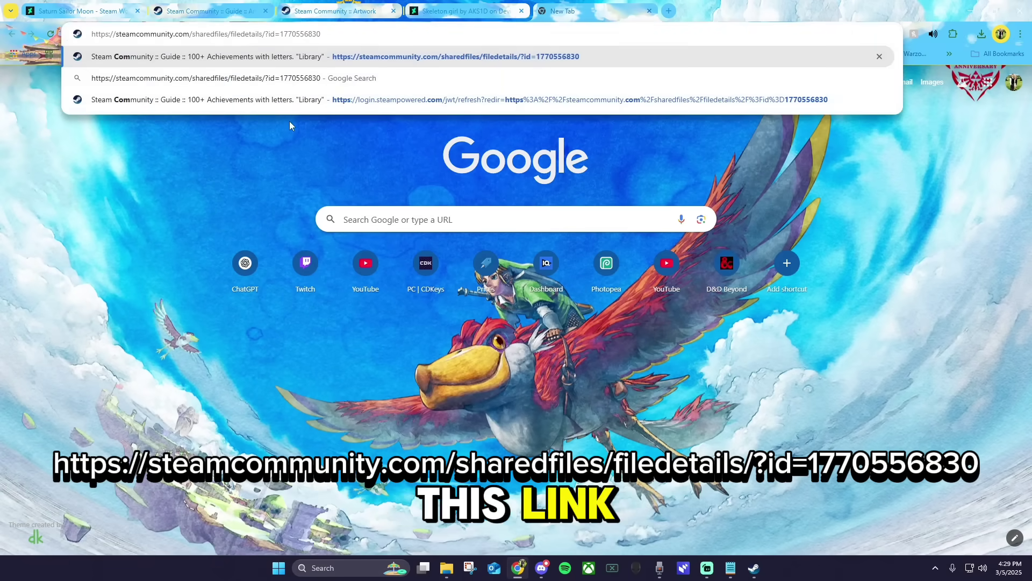
key("Return")
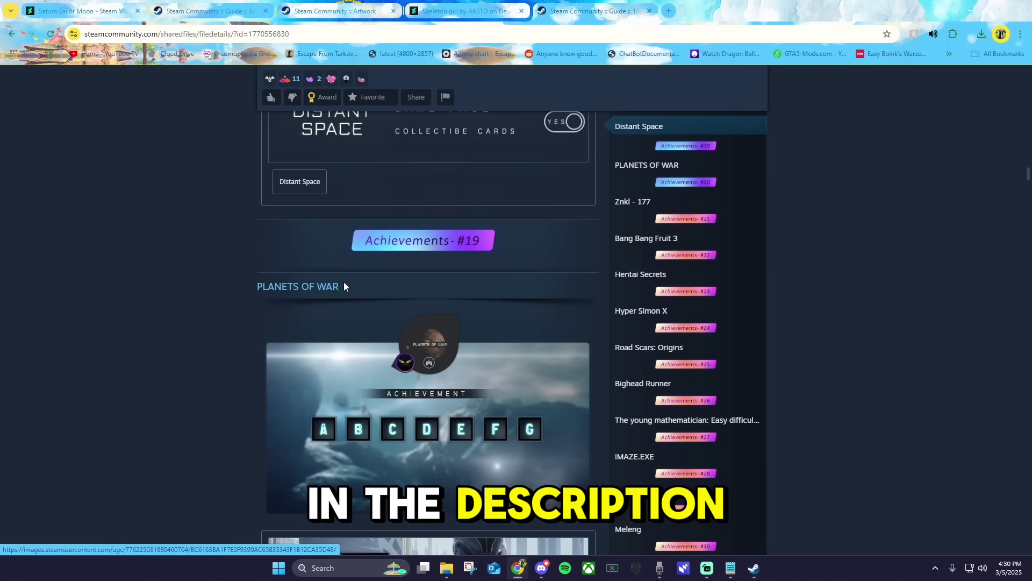
scroll(344, 285, "down", 3)
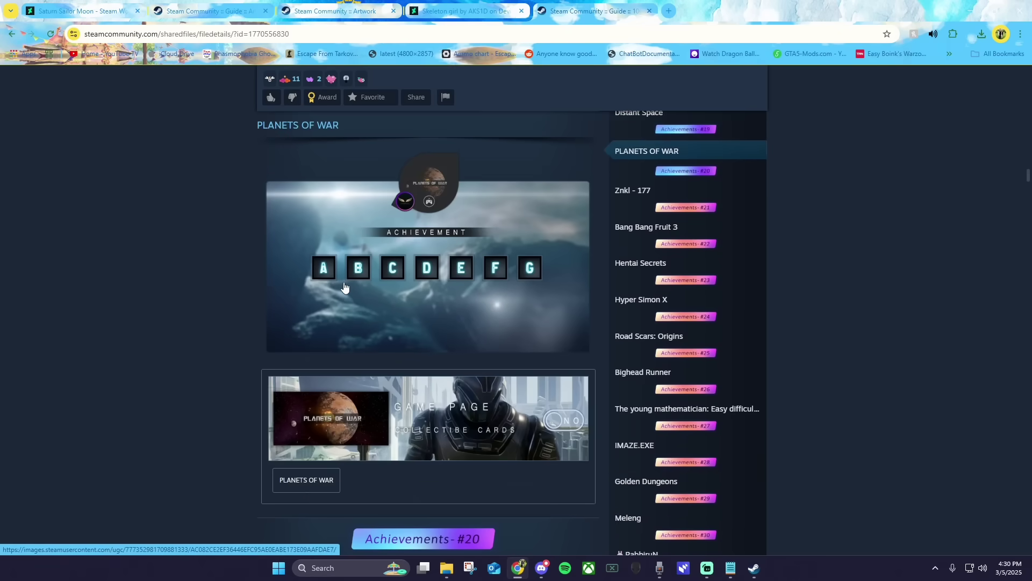
scroll(344, 287, "down", 10)
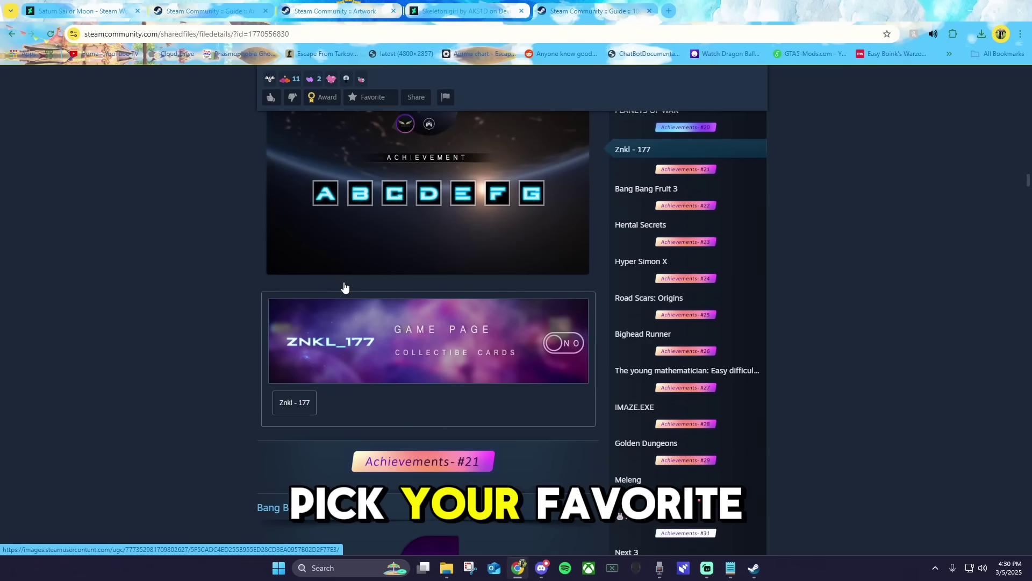
left_click(298, 408)
scroll(298, 409, "down", 3)
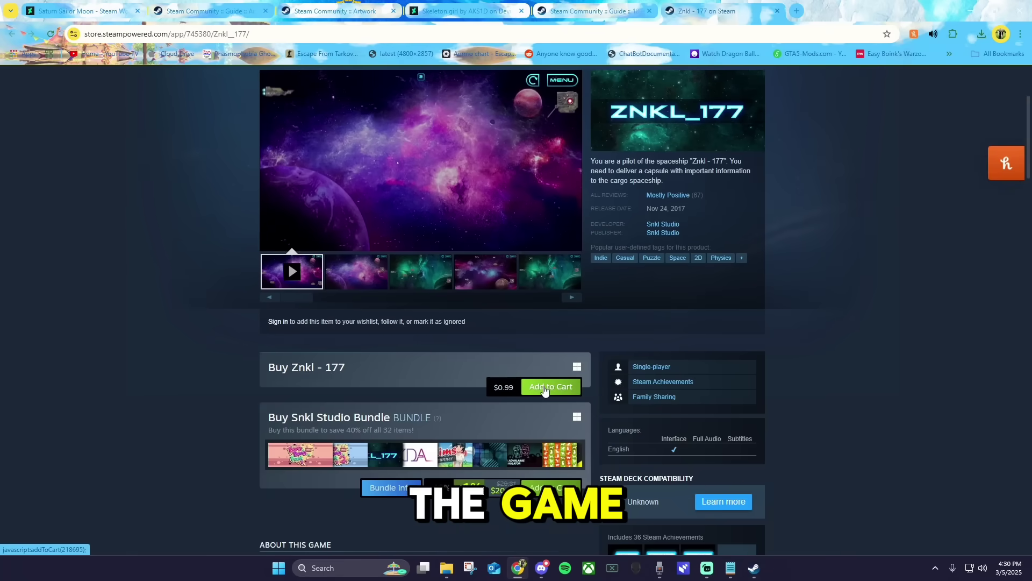
left_click(797, 10)
type("https://github.com/gibbed/SteamAchievementManager/releases")
key("Return")
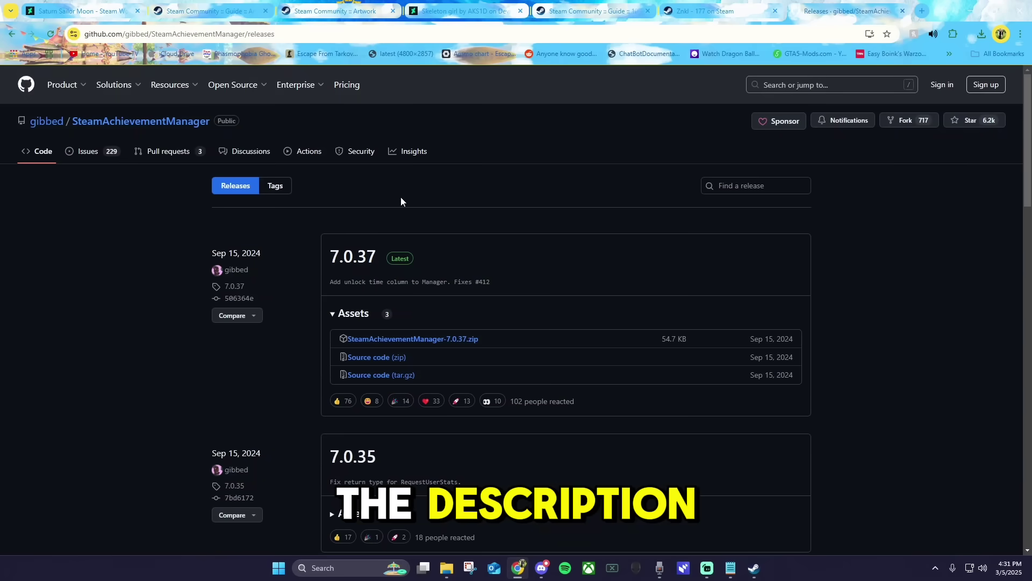
left_click(436, 339)
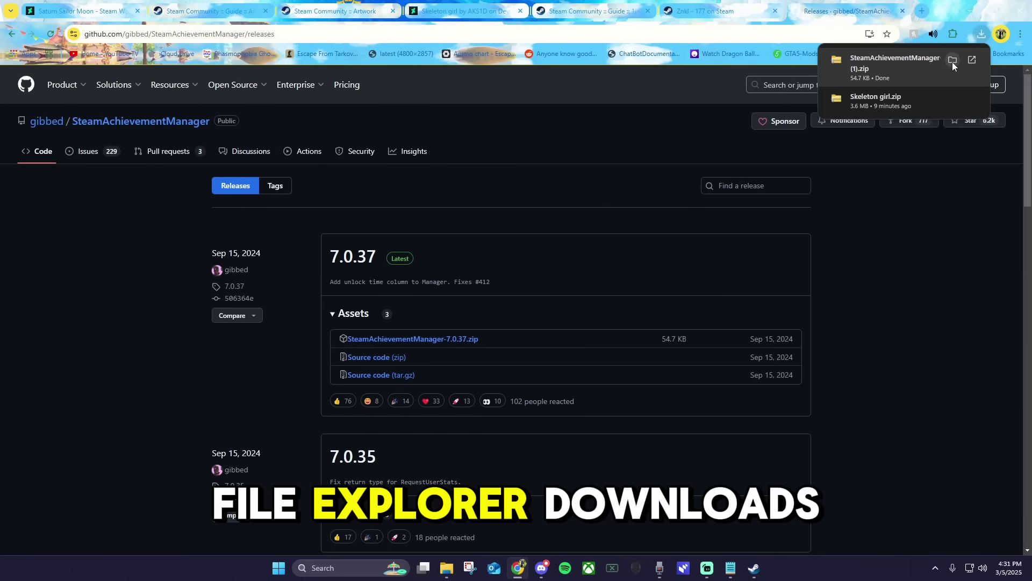
Extract the newly downloaded SteamAchievementManager-7.0.37 (1) archive within the Downloads folder and launch SAM.Picker from the extracted files
left_click(953, 63)
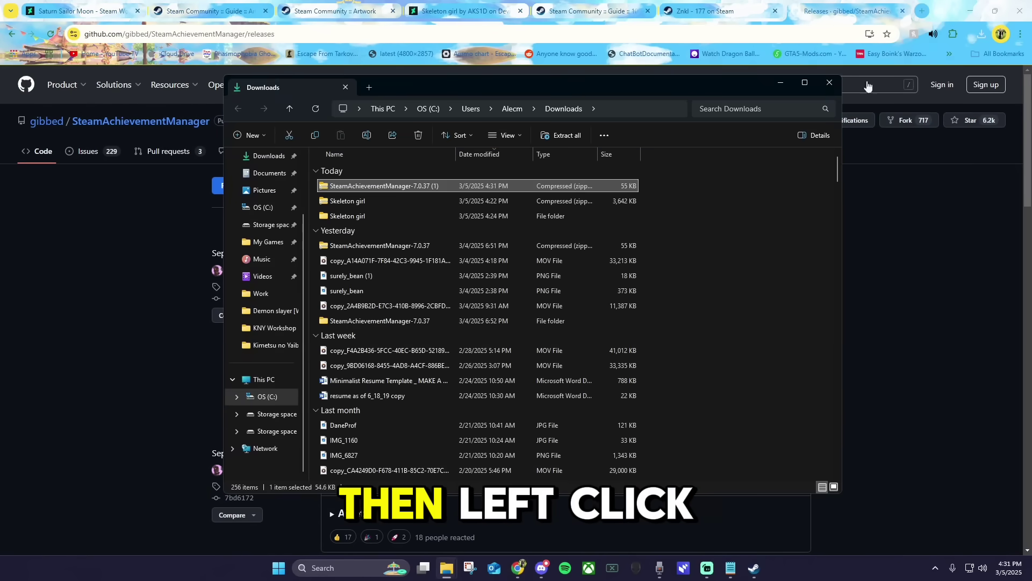
left_click(263, 159)
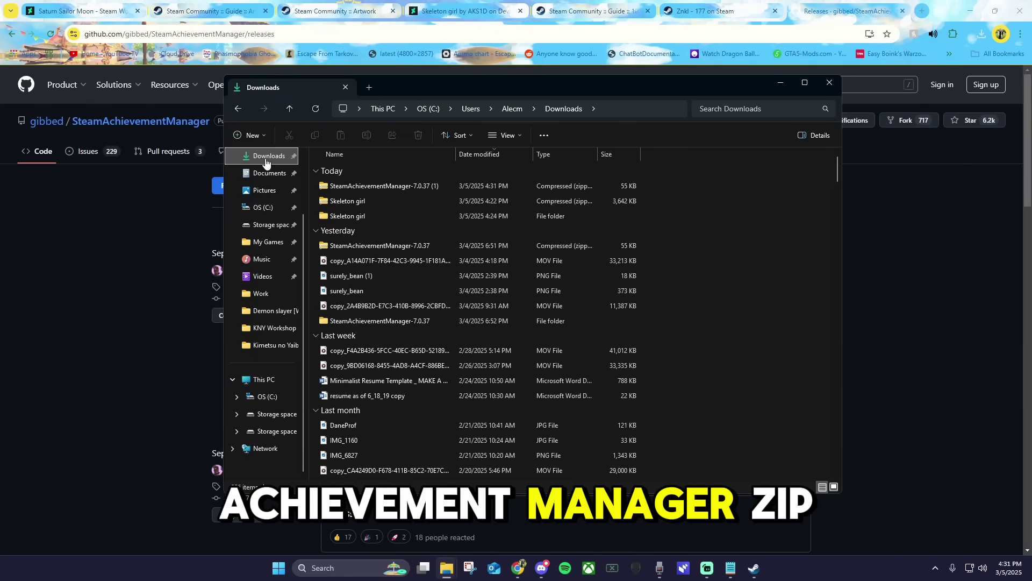
left_click(363, 186)
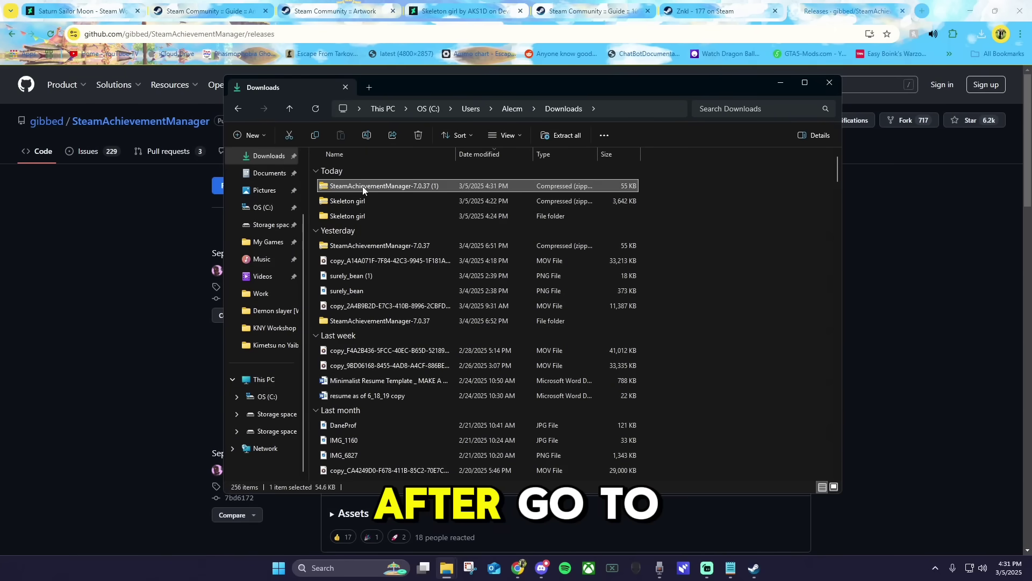
right_click(362, 186)
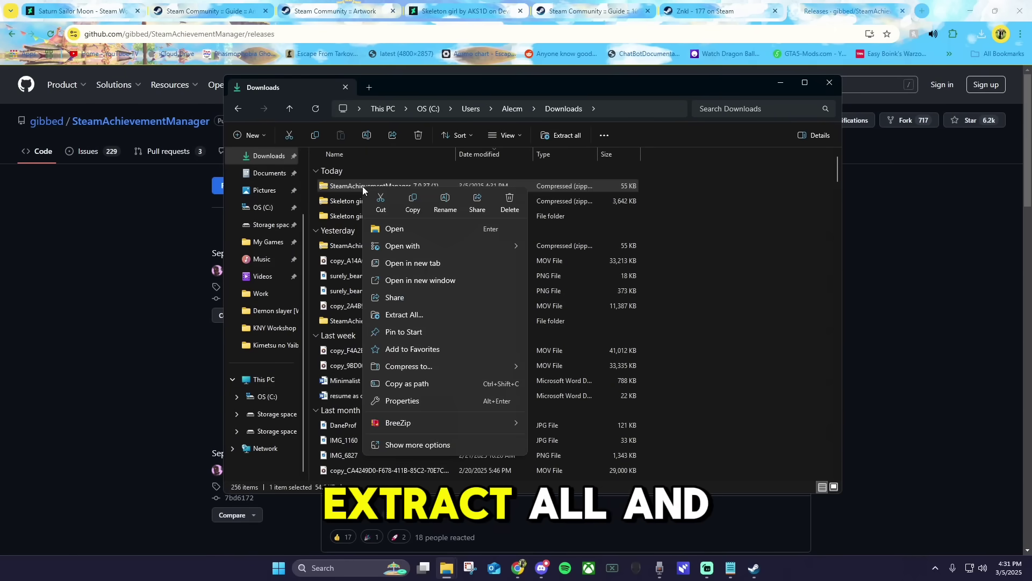
left_click(427, 313)
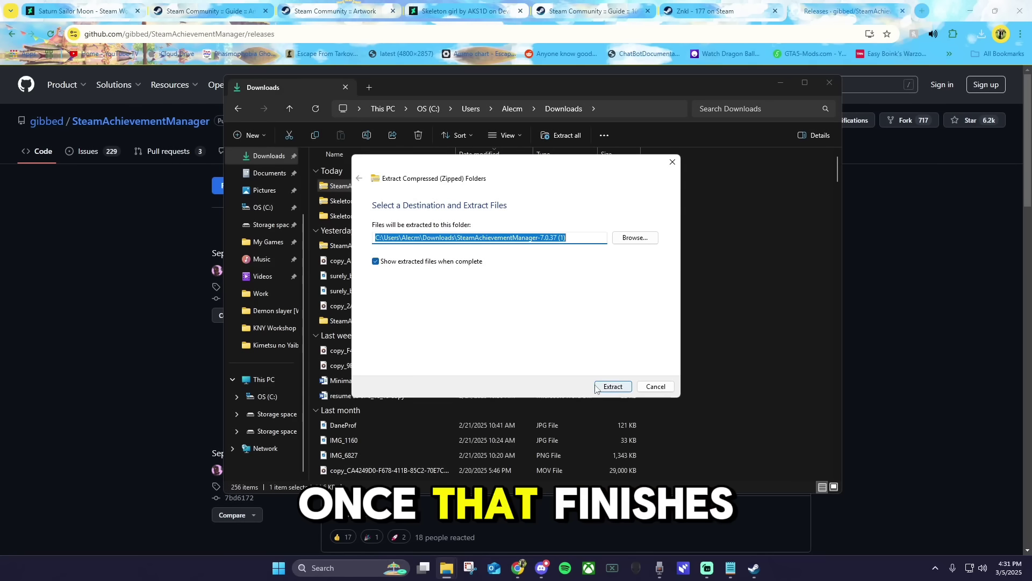
left_click(599, 387)
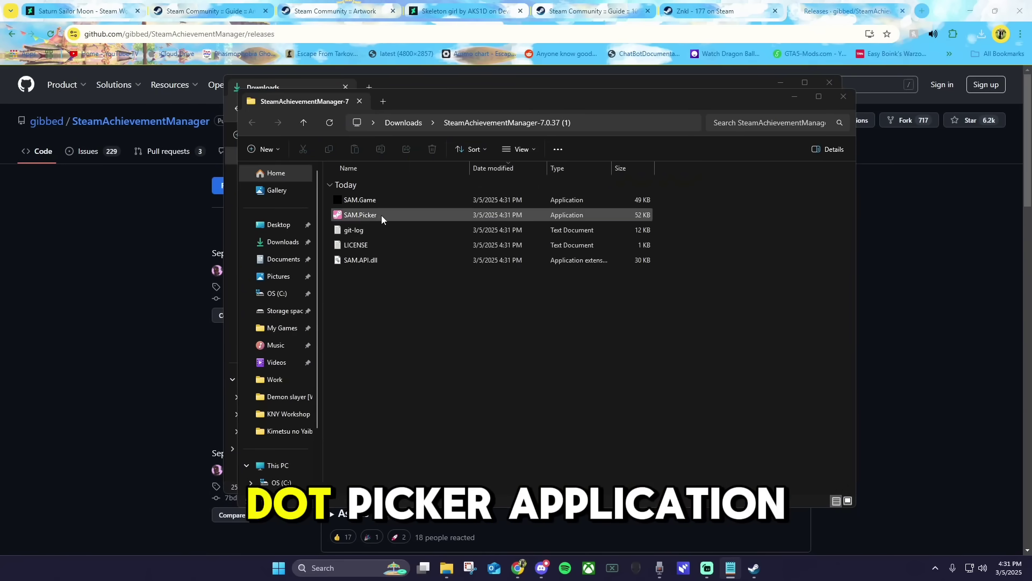
left_click(381, 215)
double_click(382, 215)
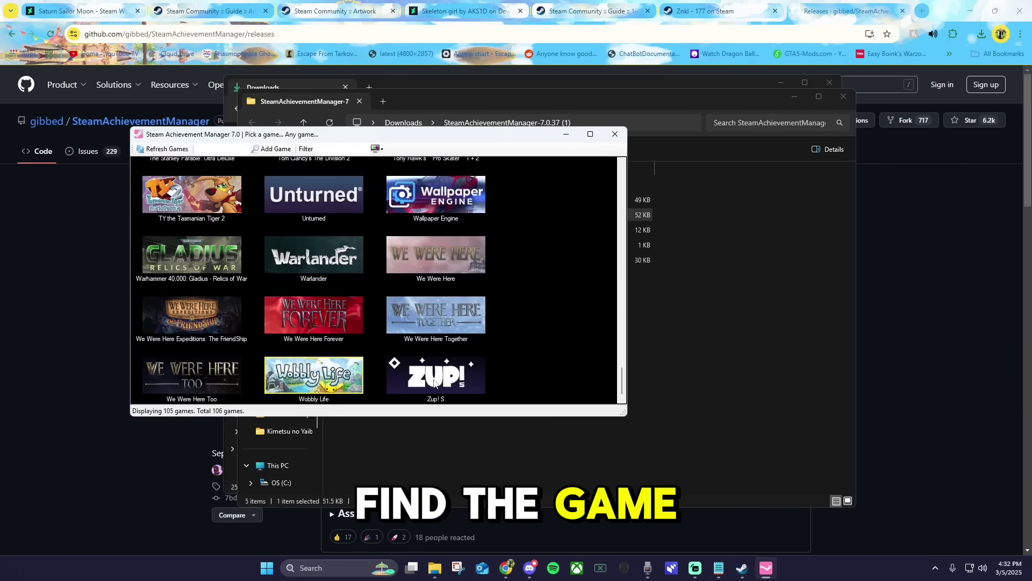
Load the achievements of Zup! S from the game picker and commit unlocking all of them
left_click(435, 381)
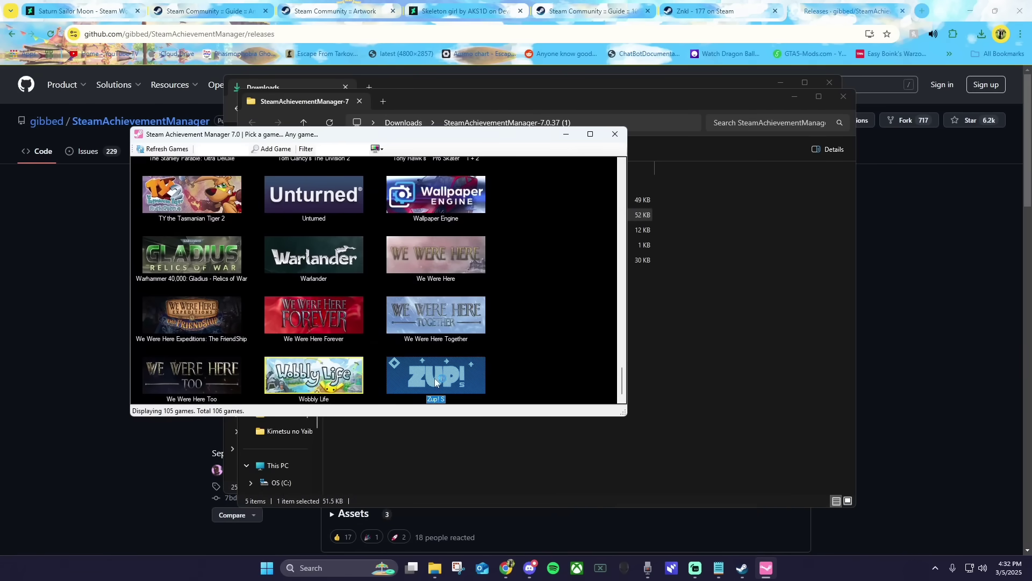
double_click(436, 381)
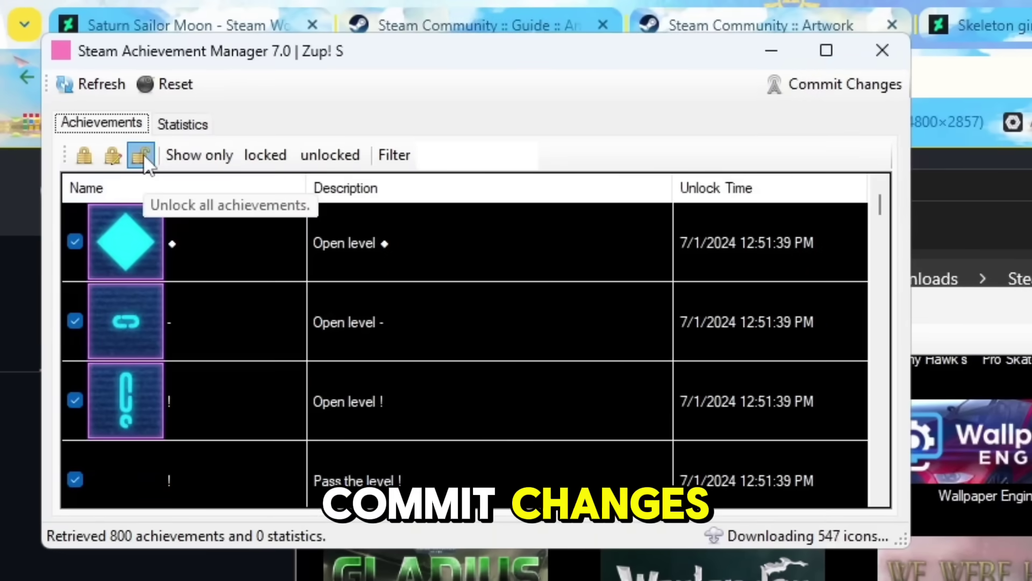
left_click(837, 92)
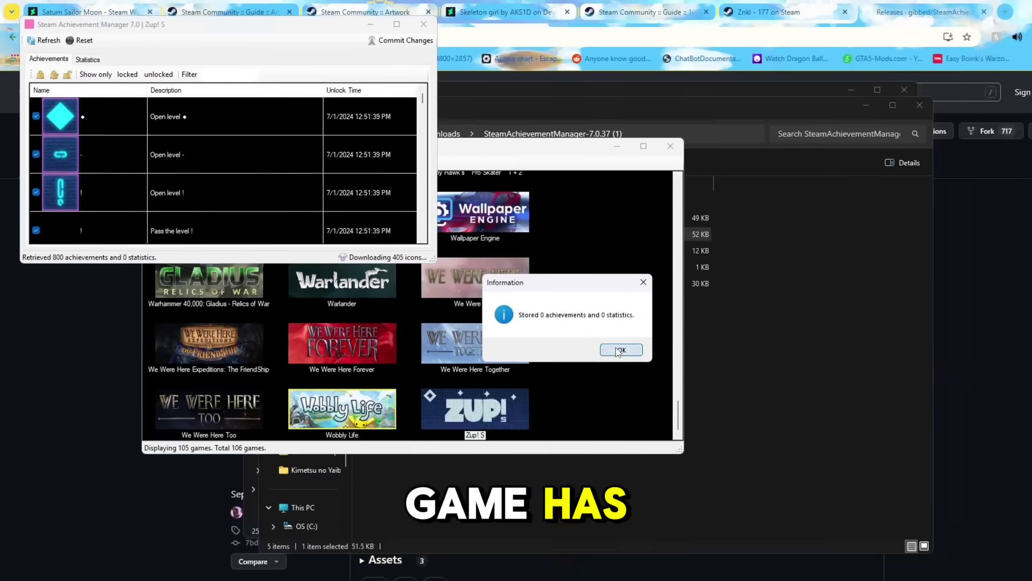
left_click(802, 452)
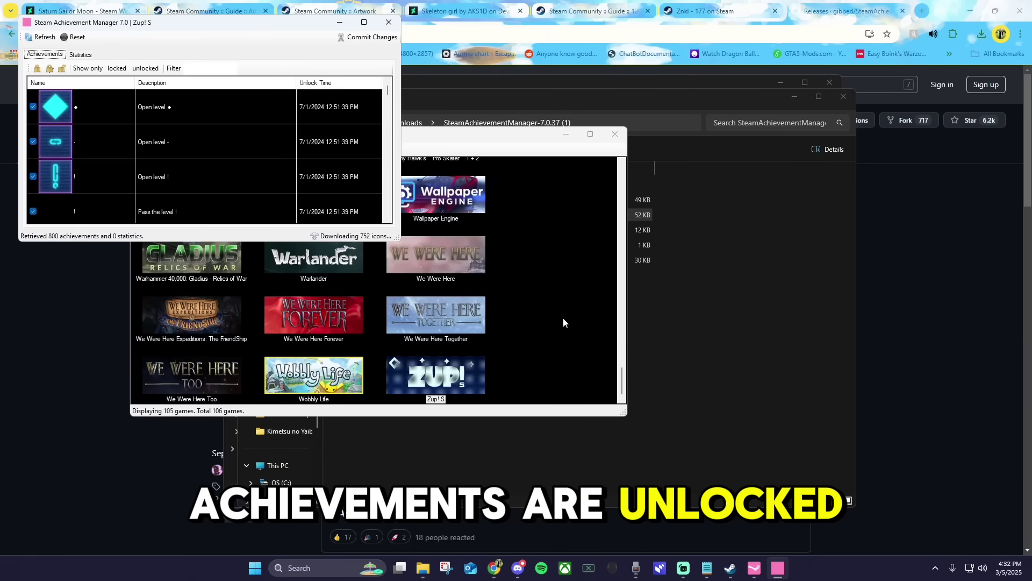
Switch to Steam, edit the profile's Featured Showcase settings, and select Achievement Showcase [Level 2] as the showcase type
key("alt+Tab")
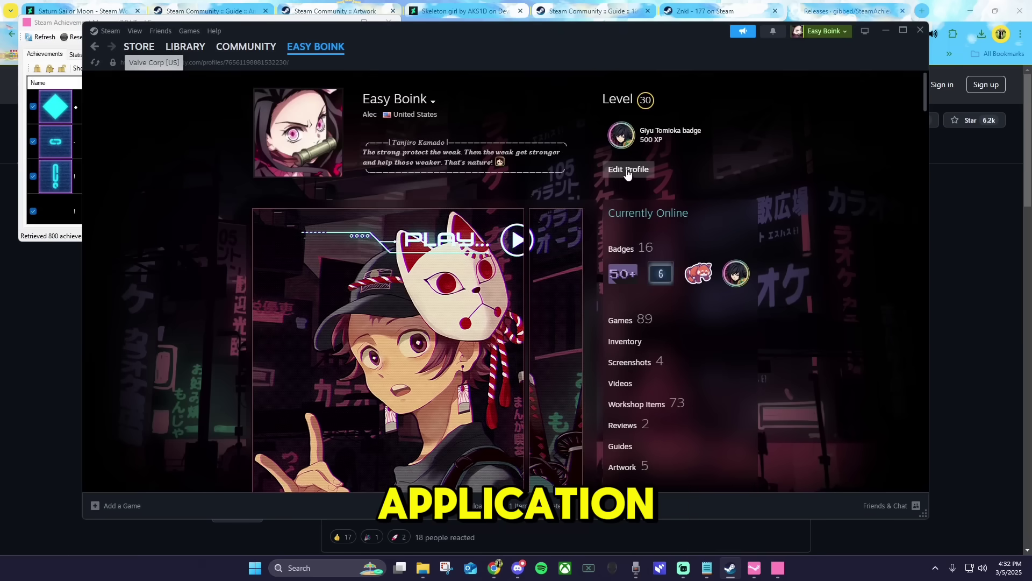
left_click(626, 170)
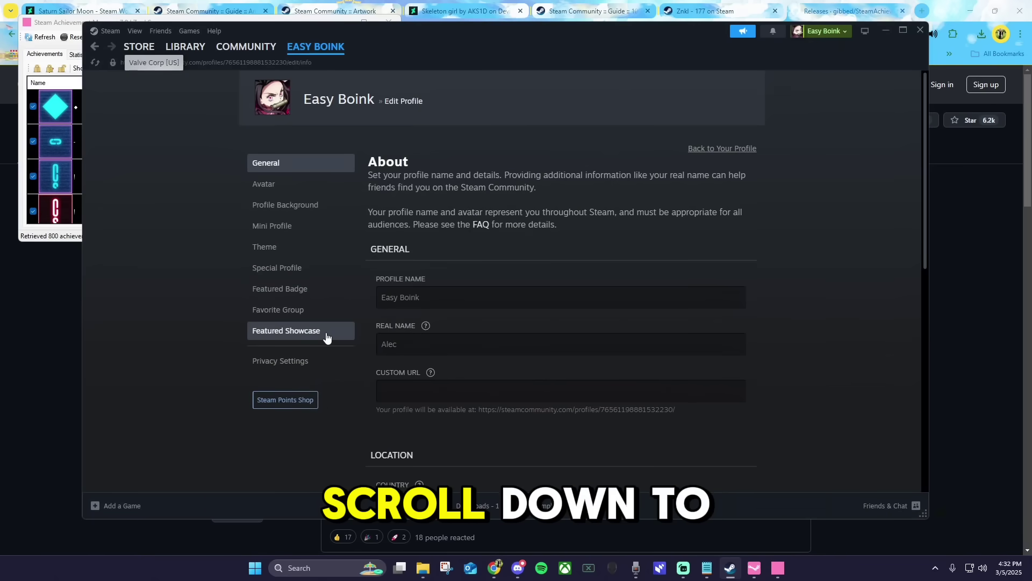
left_click(325, 334)
scroll(392, 333, "down", 5)
scroll(393, 333, "down", 9)
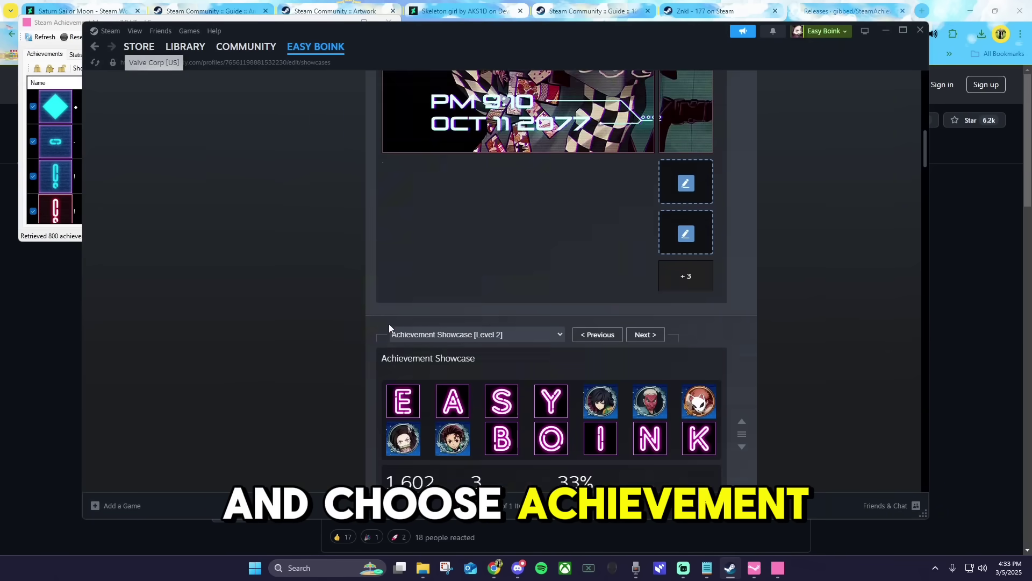
left_click(535, 173)
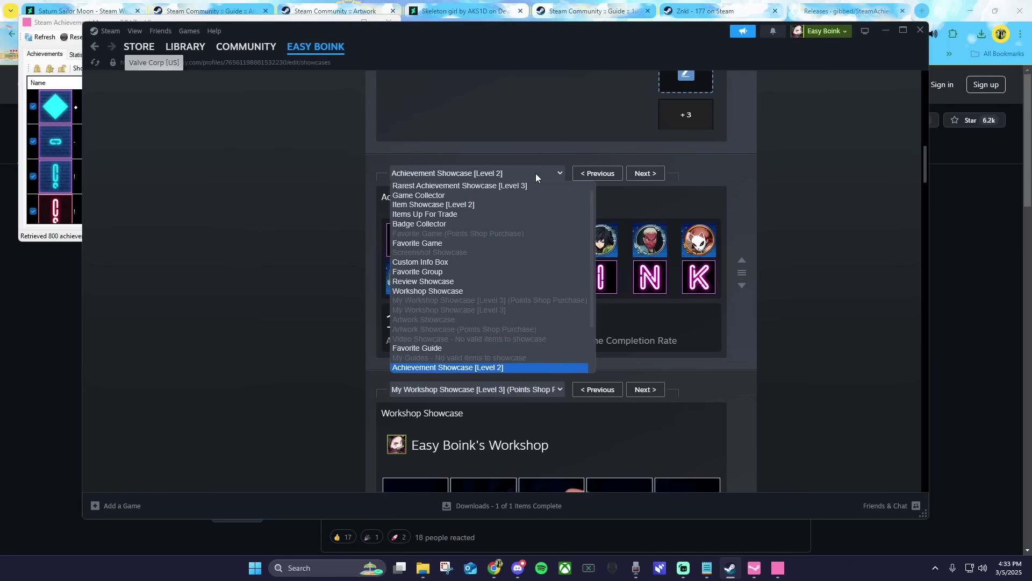
left_click(508, 366)
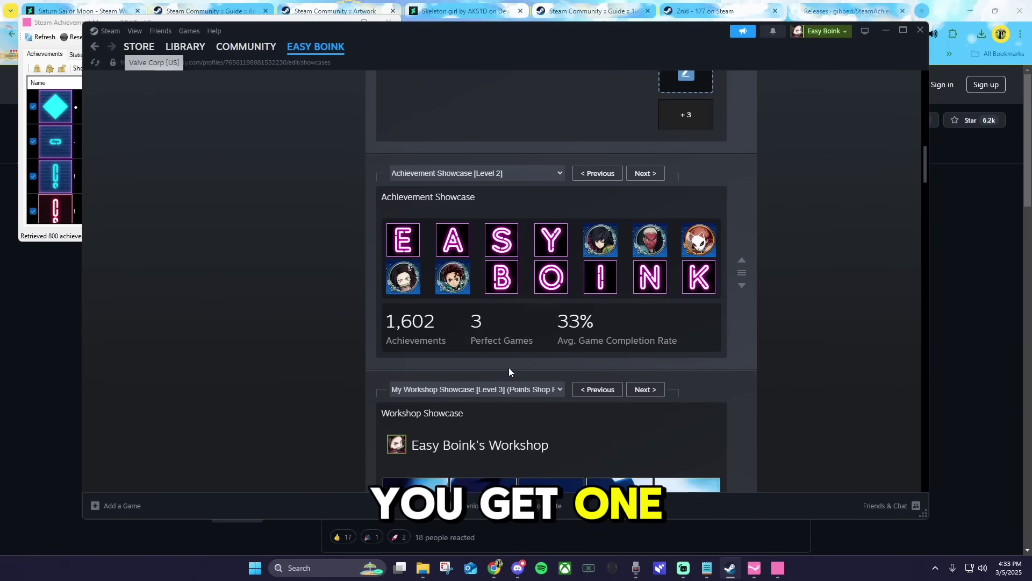
Set the first slot of the Achievement Showcase to the pink letter achievement E! from Zup! S
mouse_move(403, 248)
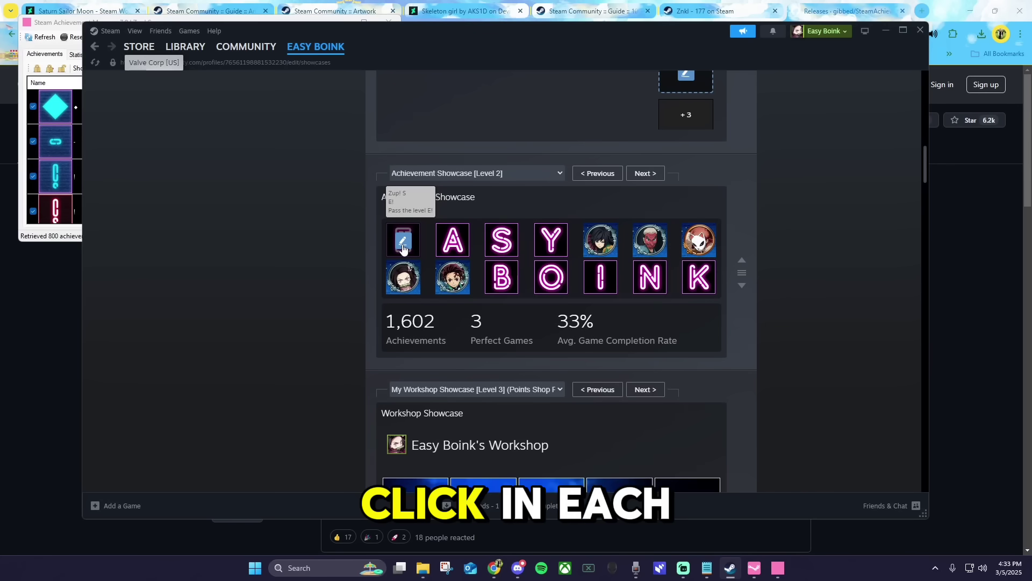
left_click(403, 247)
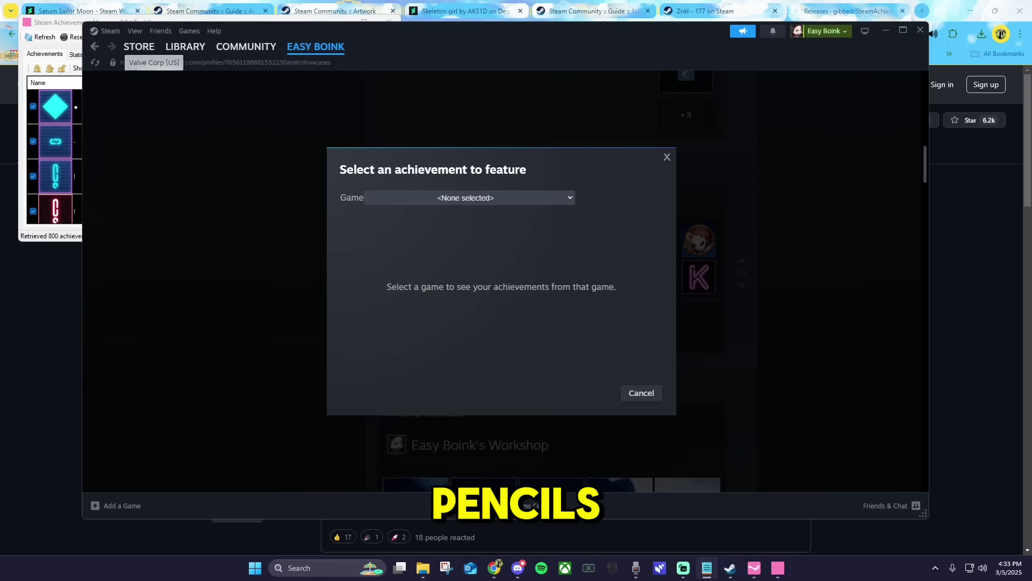
left_click(571, 199)
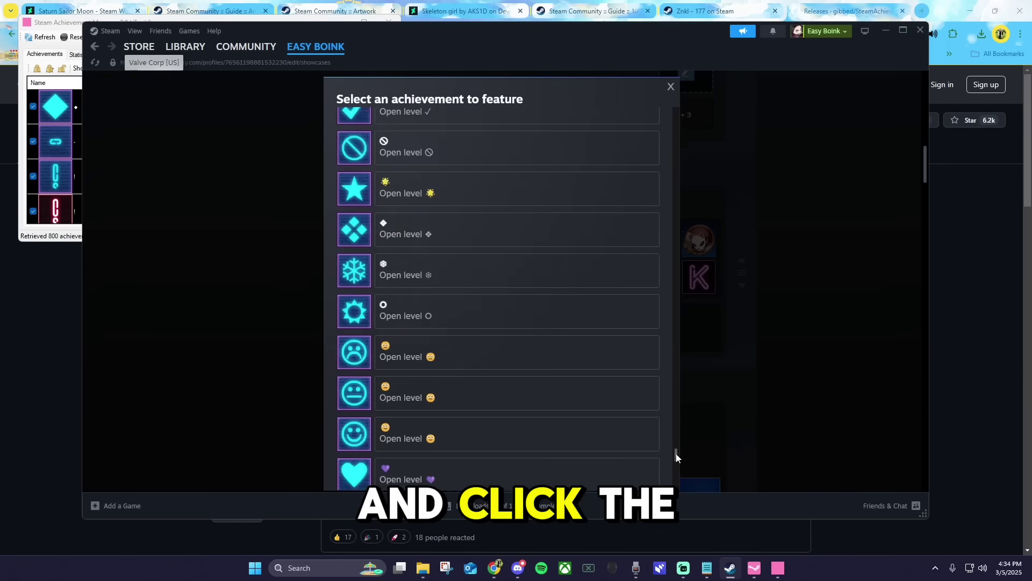
scroll(676, 450, "up", 10)
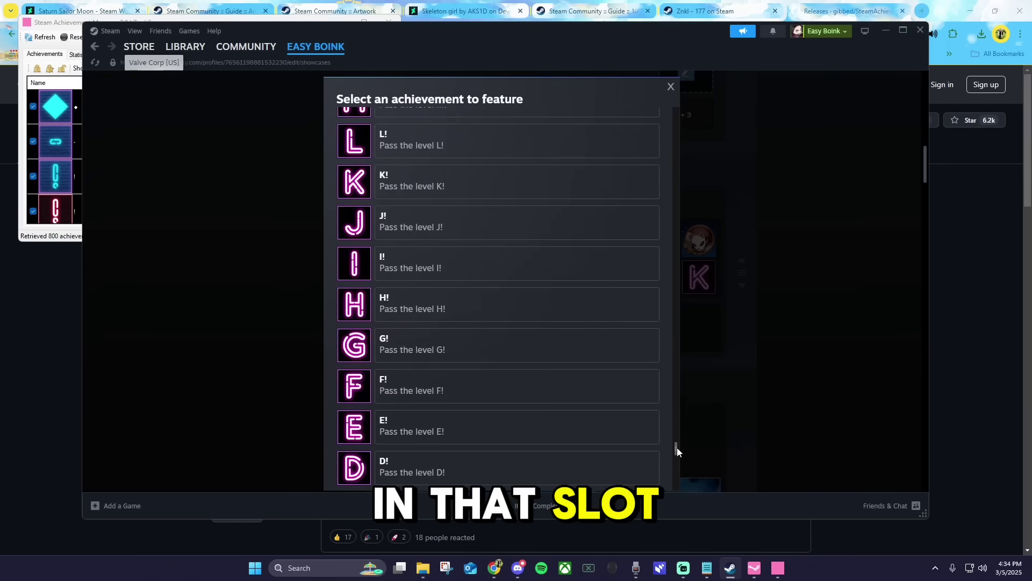
left_click(425, 427)
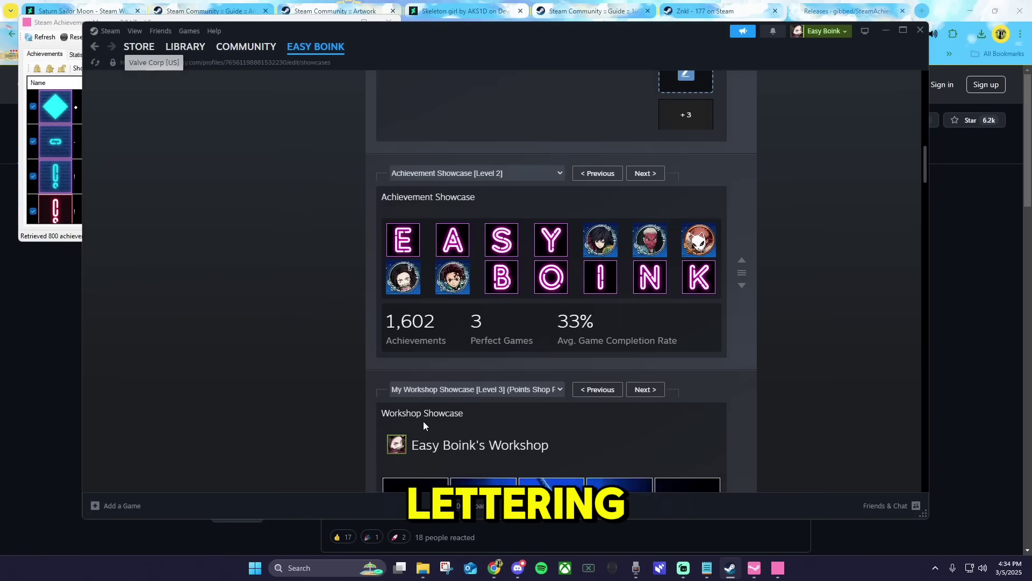
mouse_move(143, 51)
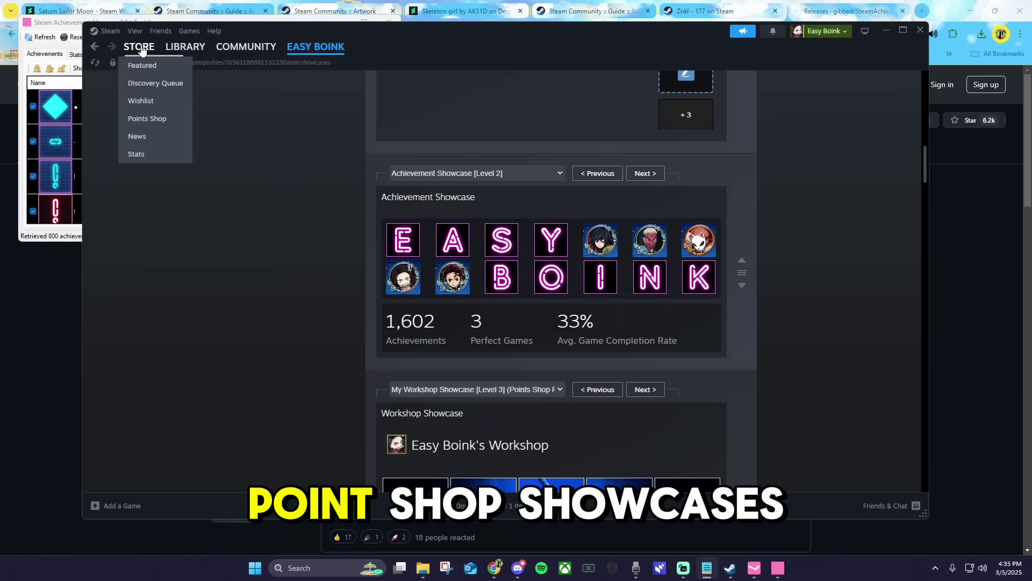
left_click(167, 122)
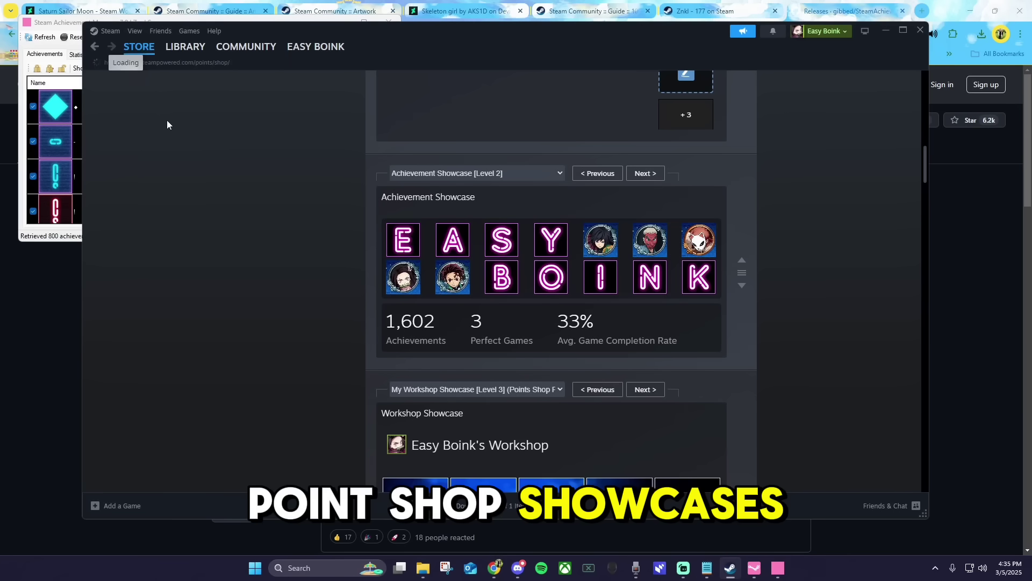
left_click(223, 446)
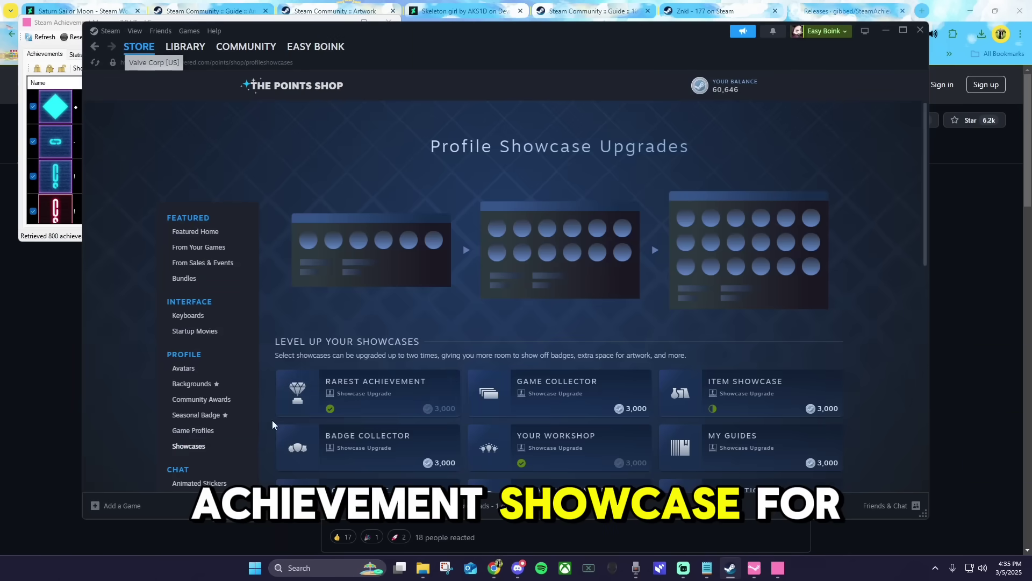
scroll(463, 302, "down", 2)
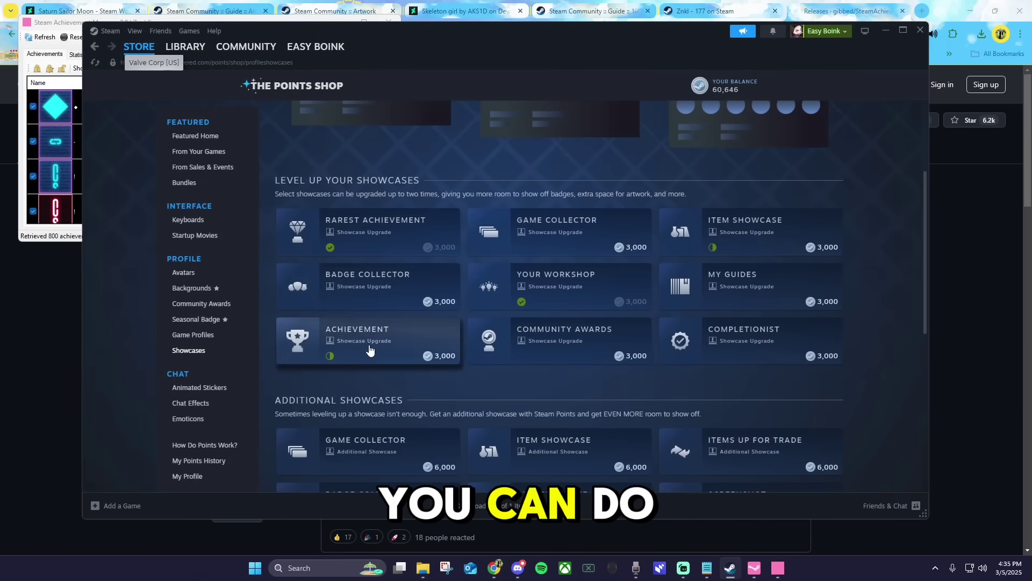
left_click(370, 349)
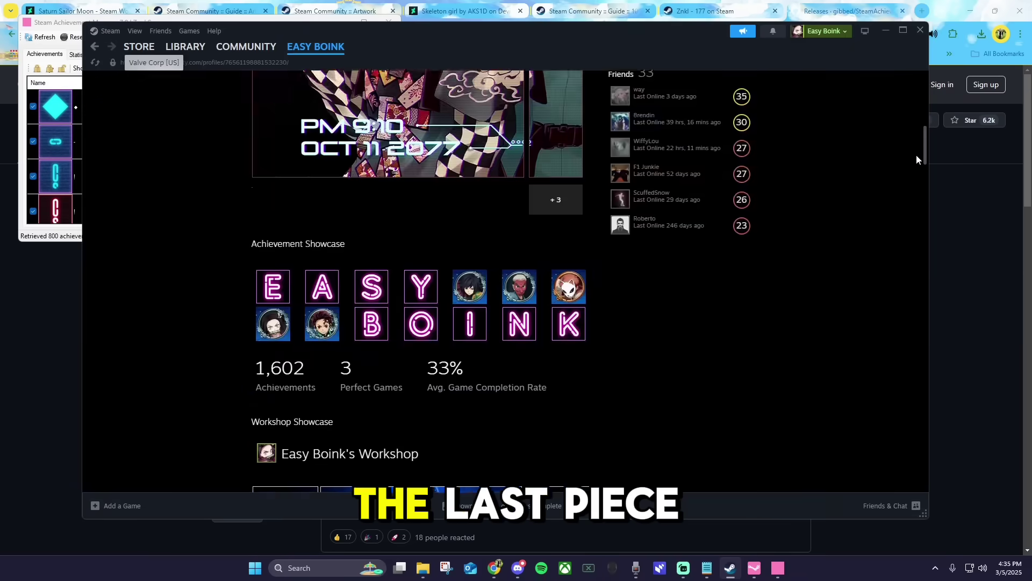
Examine the Workshop Showcase images on the Steam profile page
scroll(916, 154, "down", 6)
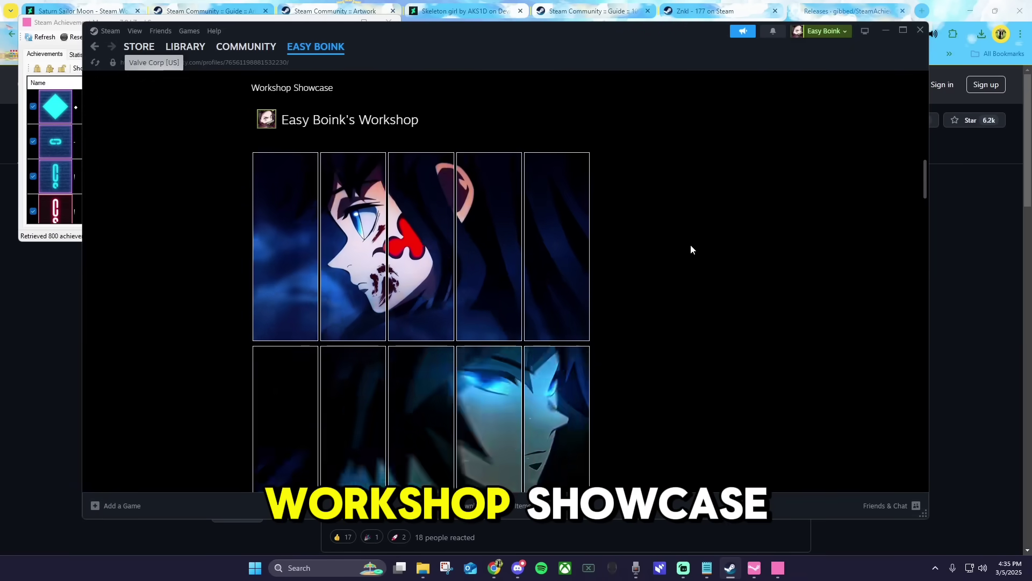
scroll(666, 247, "down", 6)
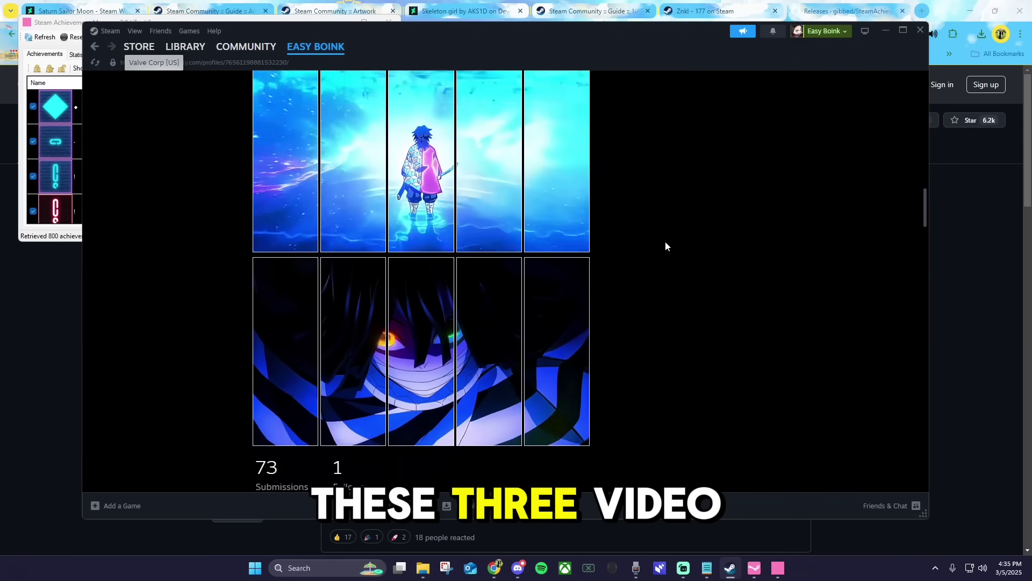
Switch from the Steam profile to the browser and examine the Sung Jin Woo Solo Leveling workshop artwork page on DeviantArt
scroll(665, 241, "up", 6)
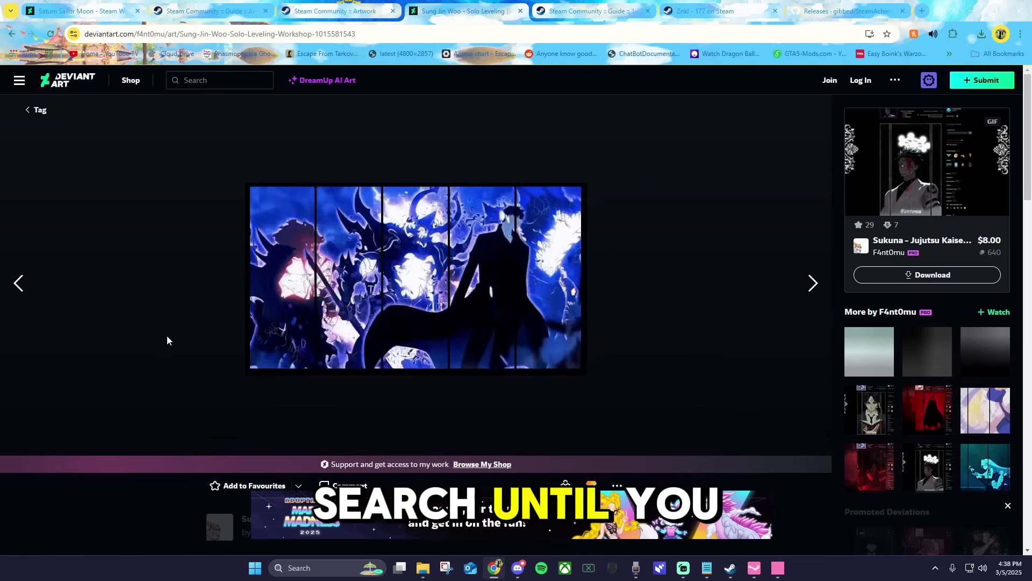
scroll(167, 336, "down", 5)
scroll(166, 336, "down", 4)
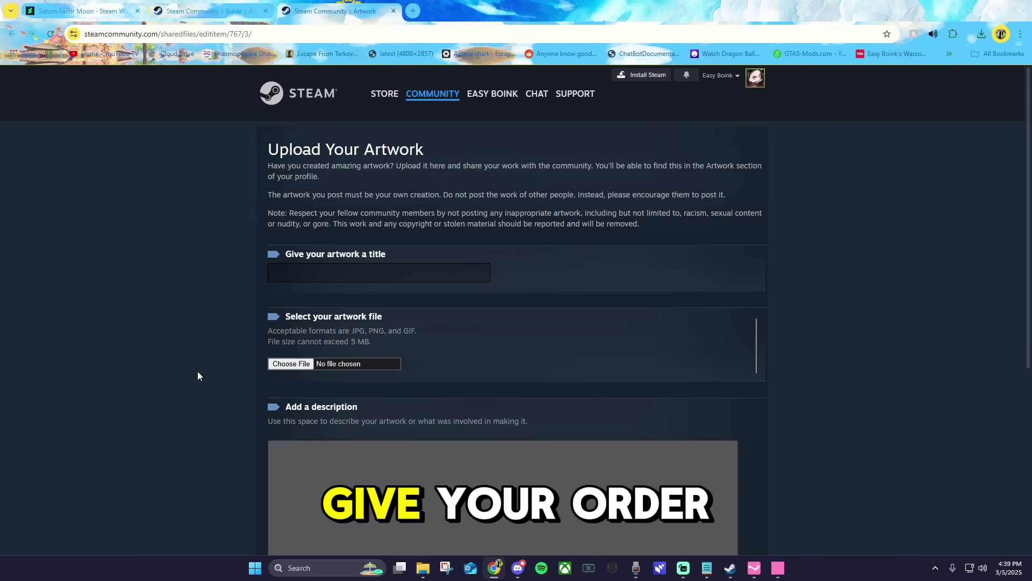
On the Steam artwork upload page, title the artwork 1 and choose 1.gif as its file
left_click(323, 274)
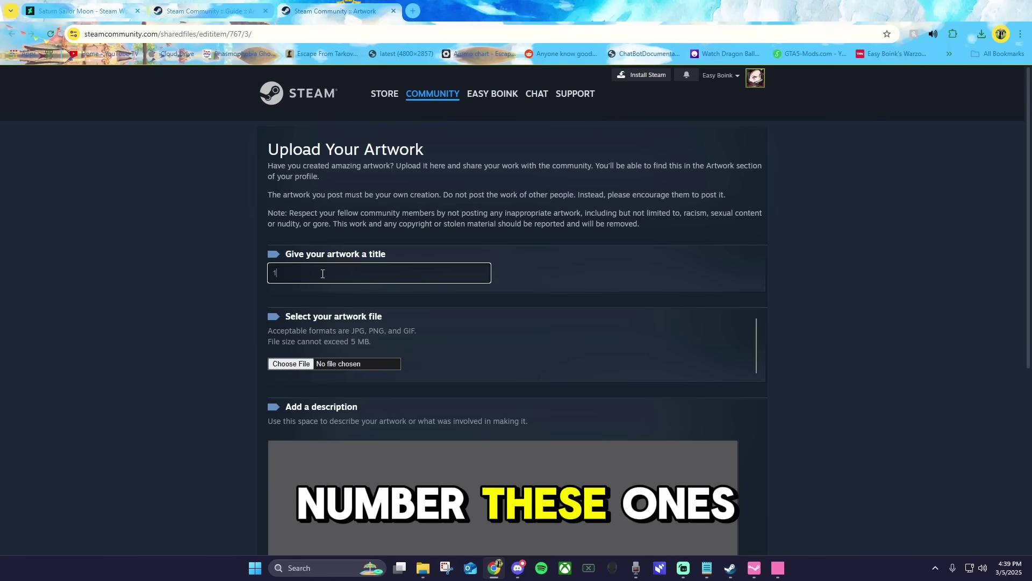
left_click(299, 363)
double_click(126, 106)
Run $J('[name=consumer_app_id]').val(480);$J('[name=file_type]').val(0);$J('[name=visibility]').val(0); in the upload page's developer console and go to the end of the upload form
right_click(822, 348)
left_click(874, 336)
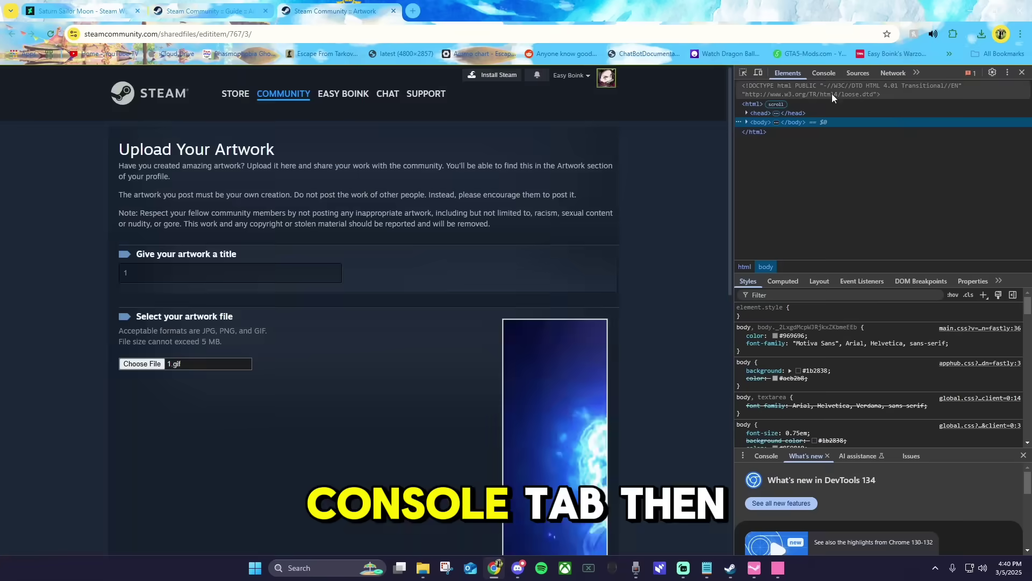
left_click(823, 73)
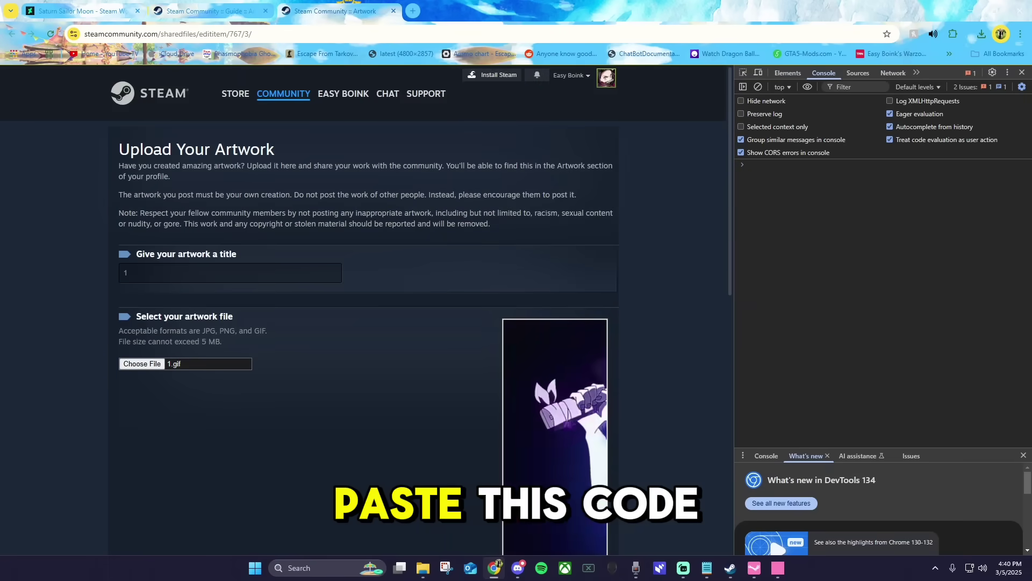
type("$J('[name=consumer_app_id]').val(480);$J('[name=file_type]').val(0);$J('[name=visibility]').val(0);")
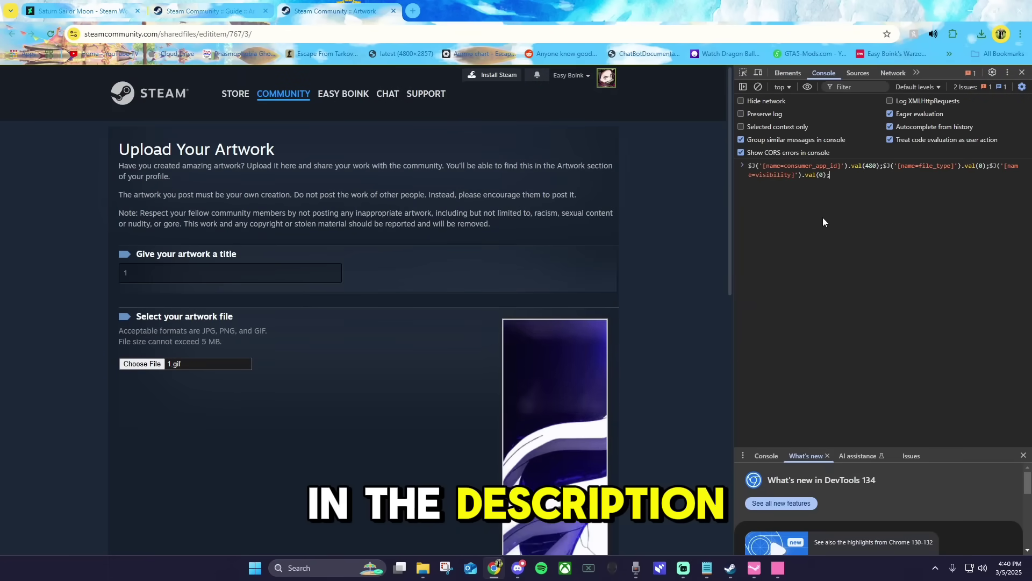
key("Return")
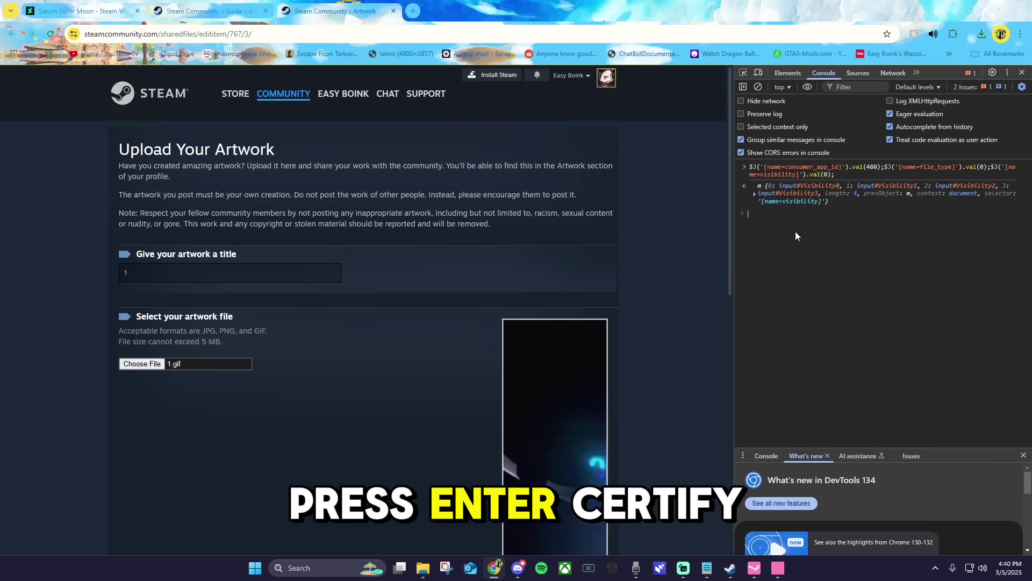
scroll(233, 396, "down", 3)
scroll(233, 400, "down", 7)
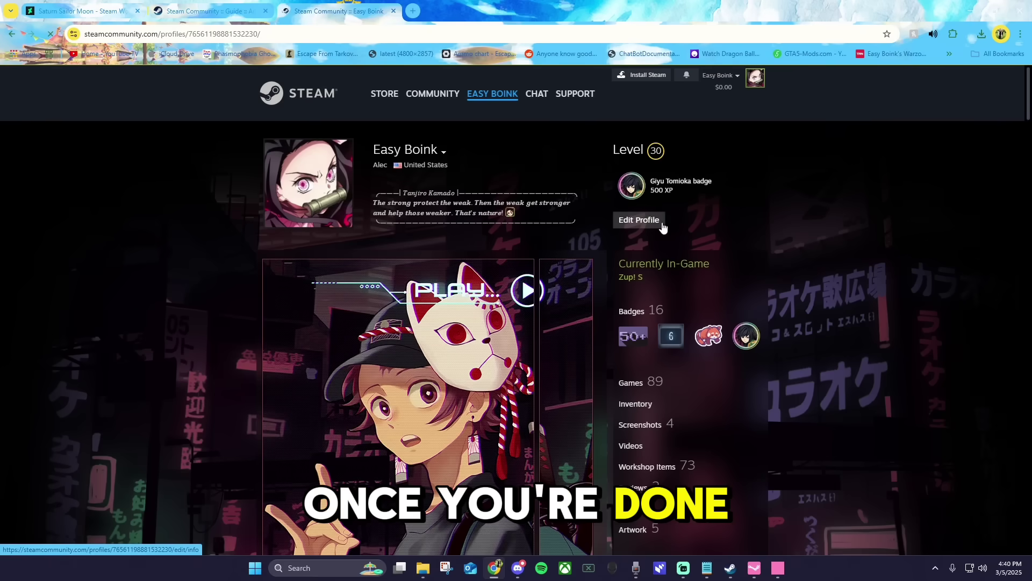
In the profile's Featured Showcase settings, select My Workshop Showcase [Level 3] (Points Shop Purchase) and open its first slot for editing
left_click(660, 222)
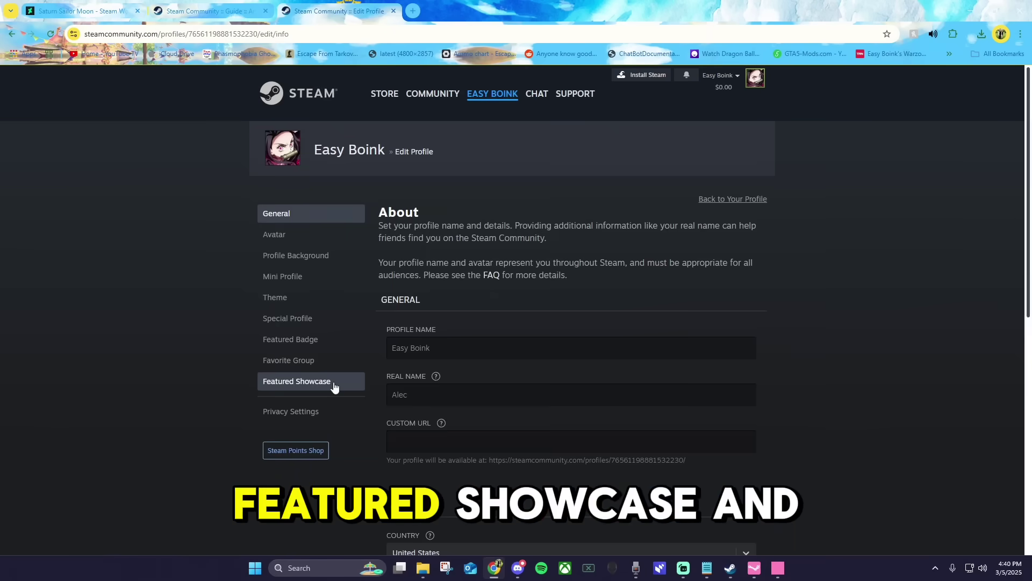
left_click(334, 382)
scroll(521, 120, "down", 8)
left_click(521, 121)
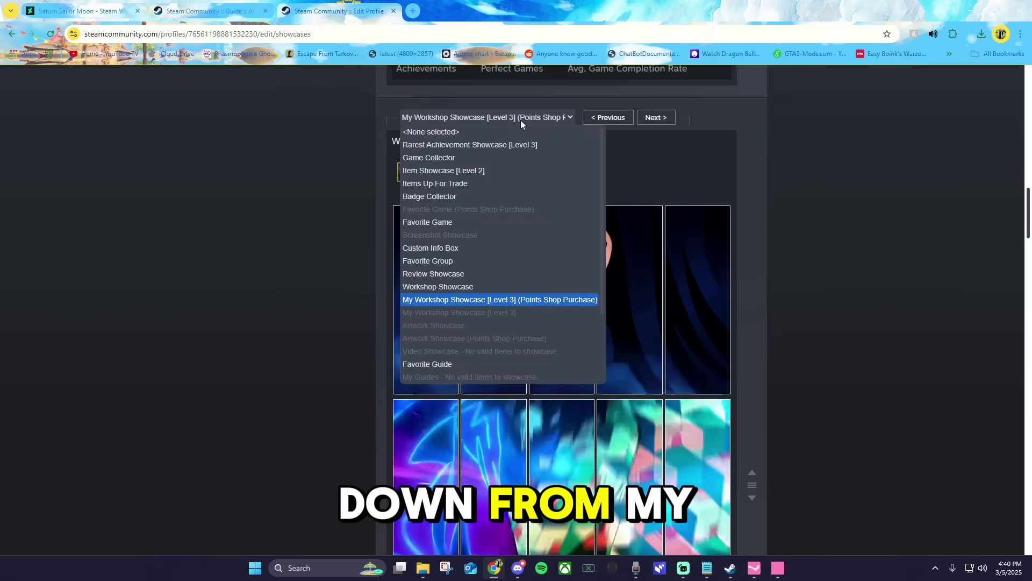
left_click(469, 299)
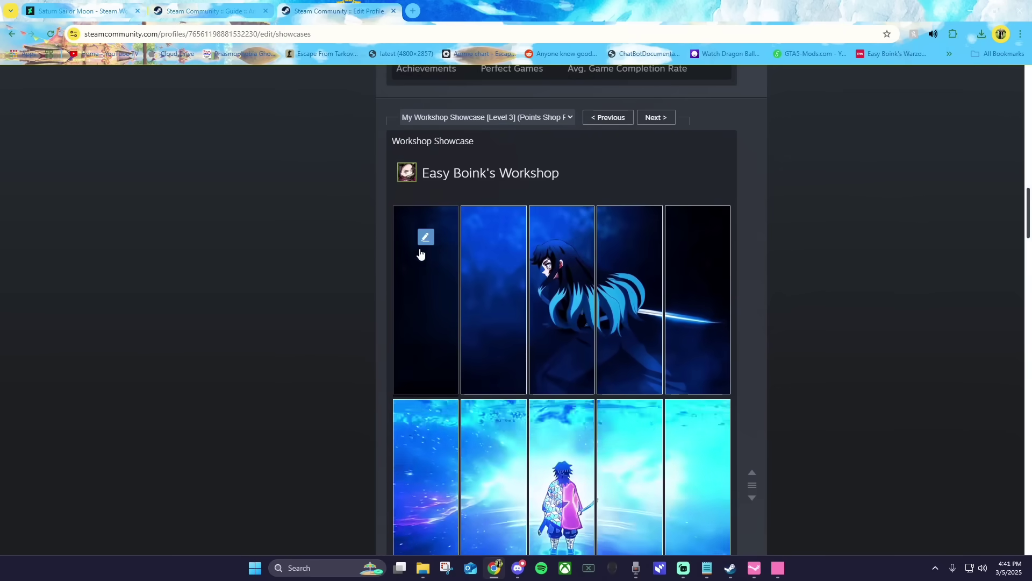
left_click(431, 237)
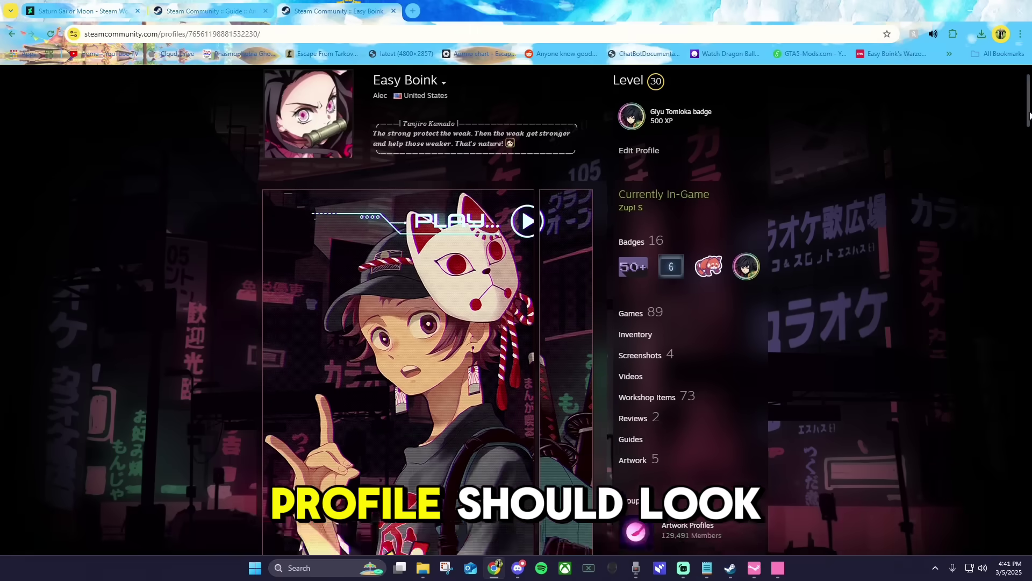
Review the artwork, achievement and workshop showcases on the profile page
scroll(1029, 115, "down", 9)
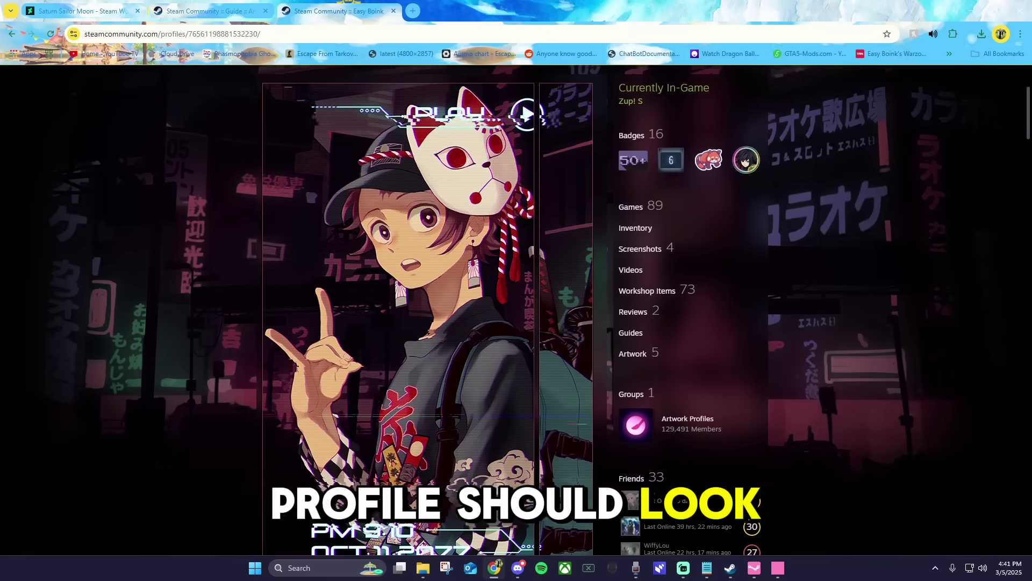
scroll(516, 309, "down", 7)
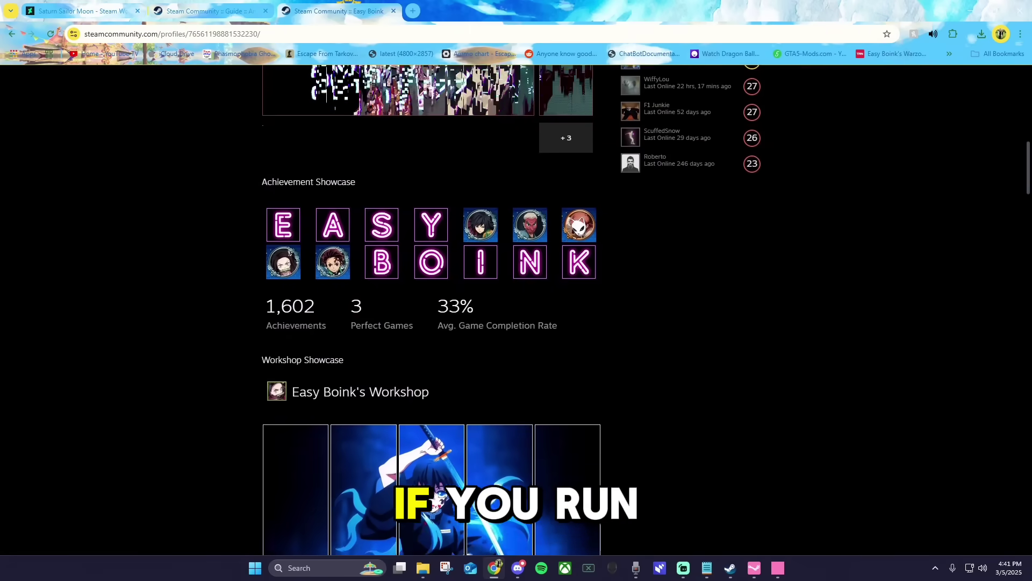